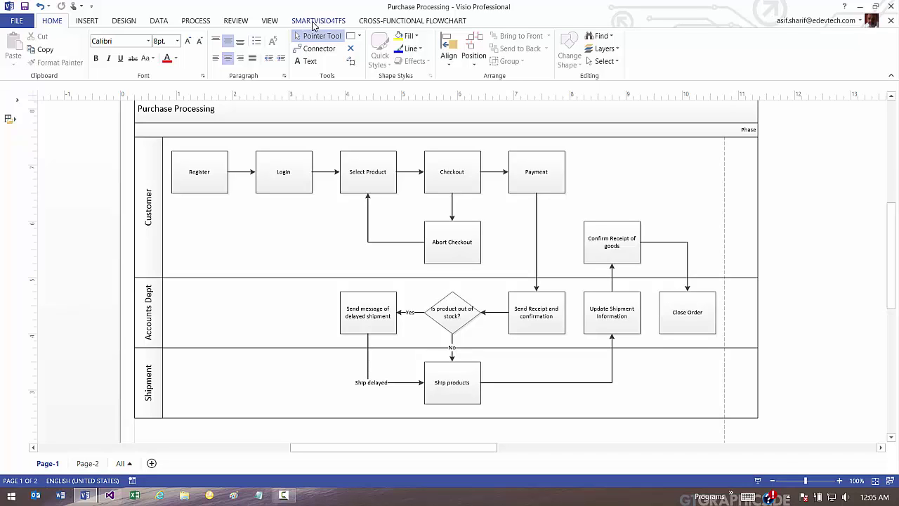
Step: Connect the Purchase Processing diagram to the SO Training SCRUM team project
left_click(310, 23)
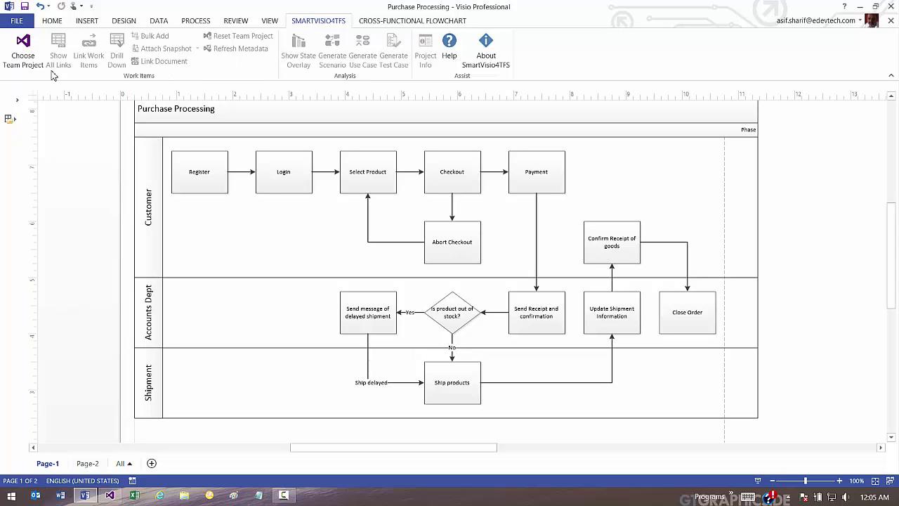
left_click(31, 60)
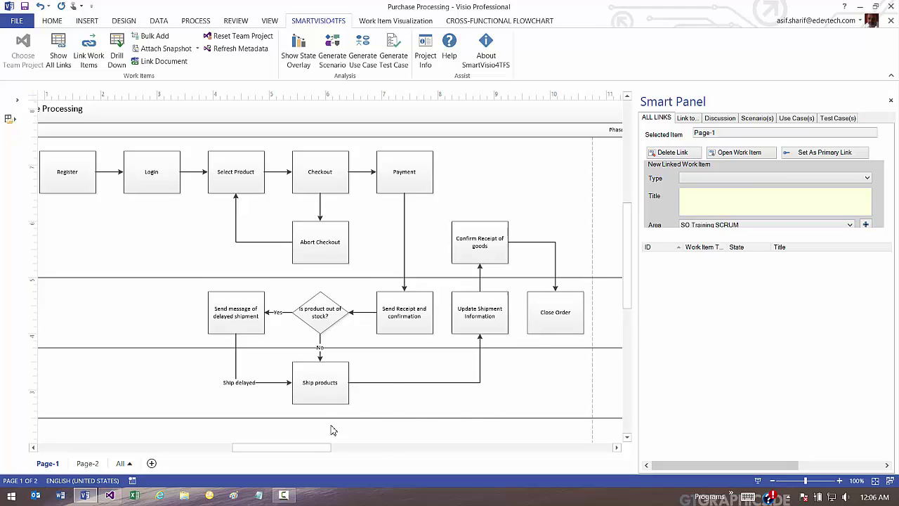
Step: Create a Feature work item titled "Purchase Processing Workflow" linked to Page-1, save it, and select it among the page's links
left_click_drag(304, 454, 296, 454)
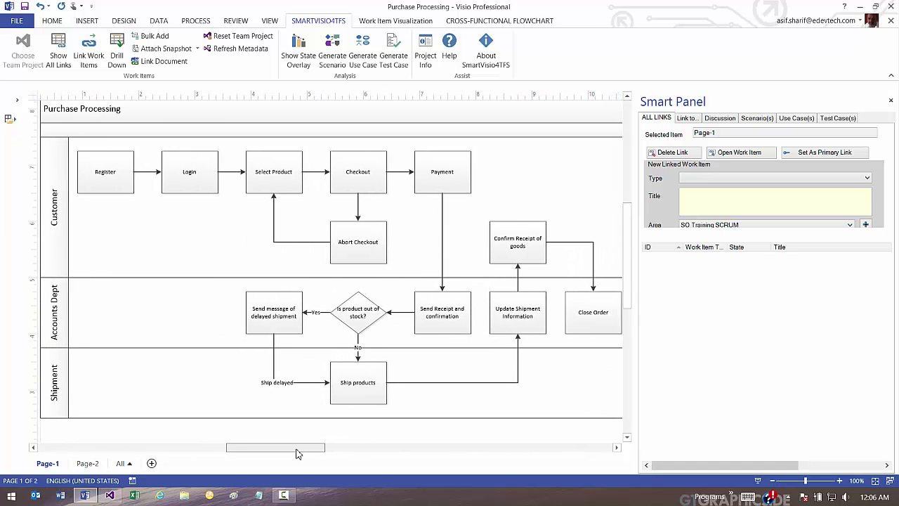
left_click(702, 180)
left_click(703, 217)
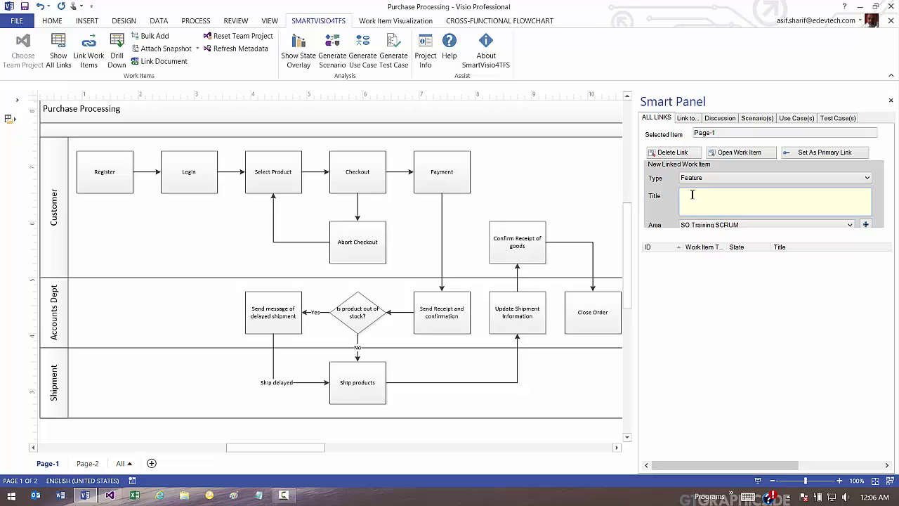
type("Purchase Processing Workflo")
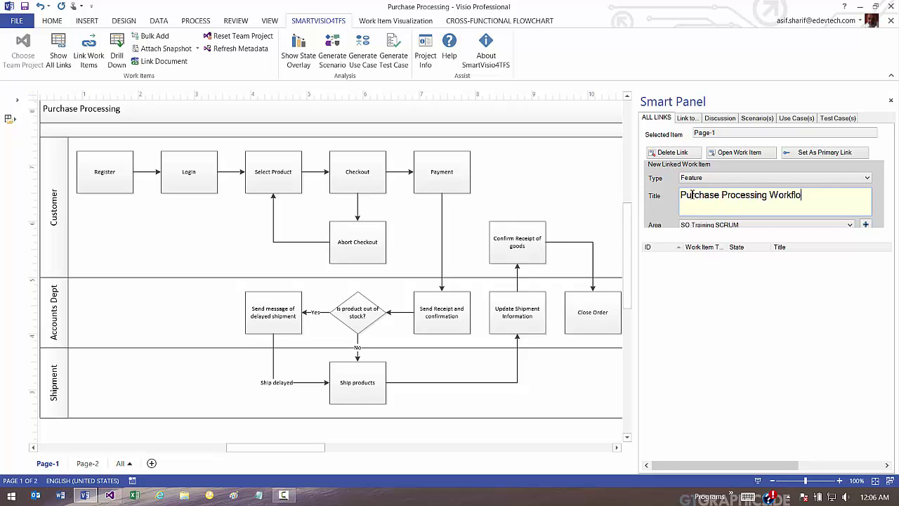
type("w")
key("Return")
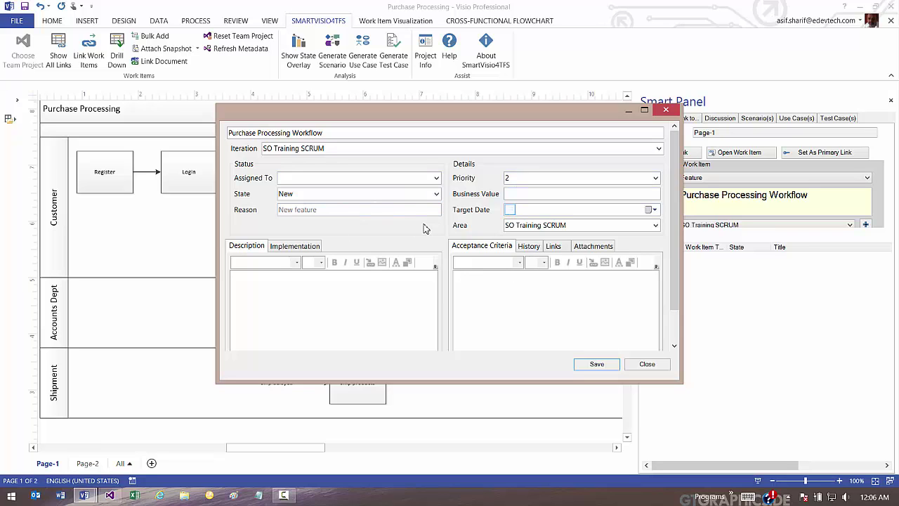
left_click(597, 364)
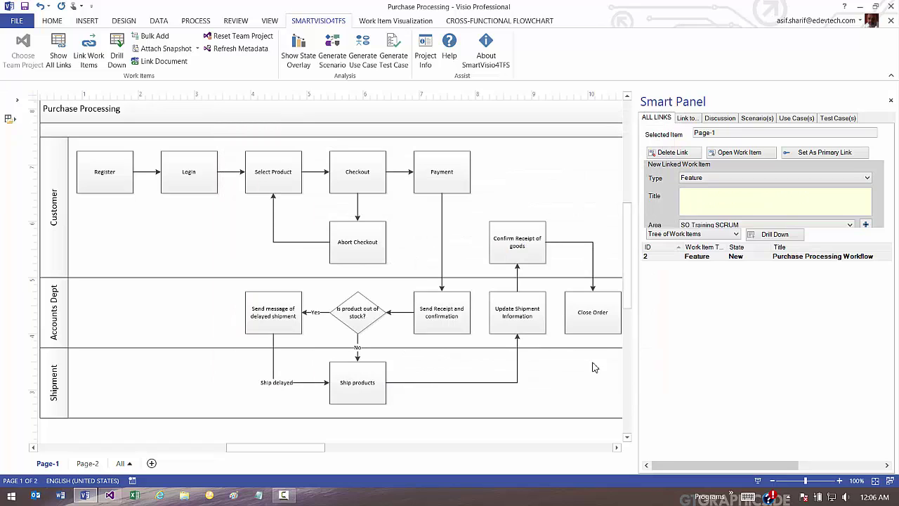
left_click(696, 258)
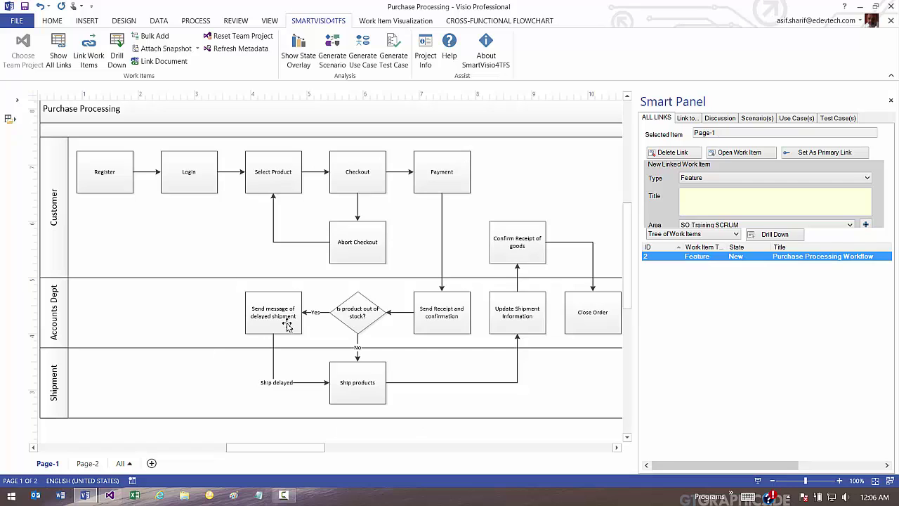
Step: Link a new Product Backlog Item titled "As a CUSTOMER I can register so that I have an account" to the Register shape
left_click(111, 182)
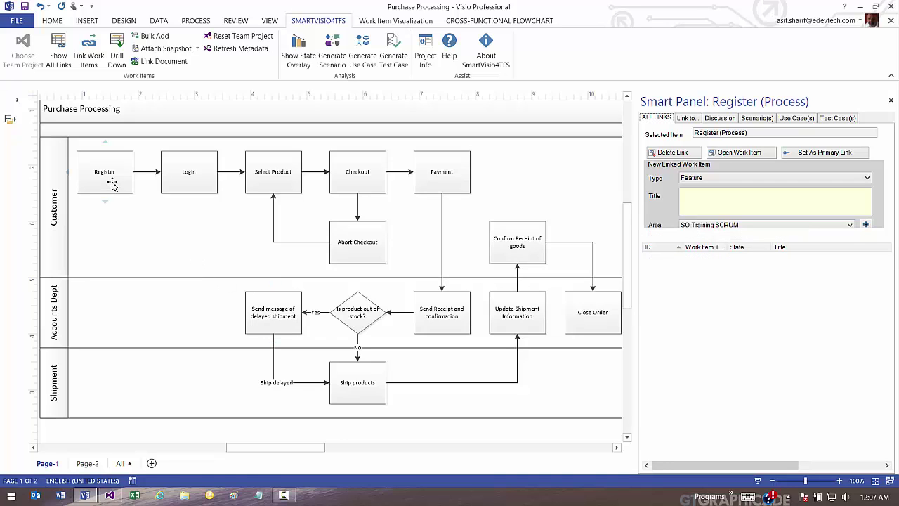
left_click(692, 179)
left_click(710, 248)
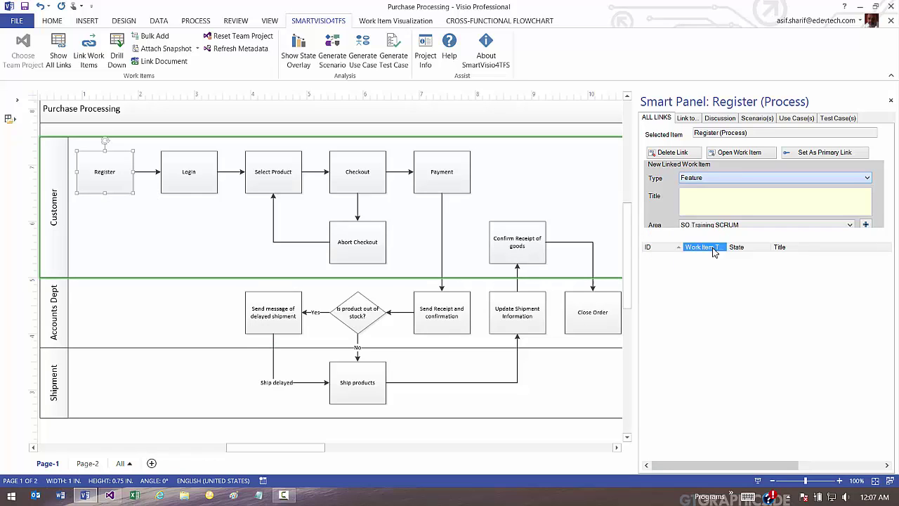
left_click(717, 201)
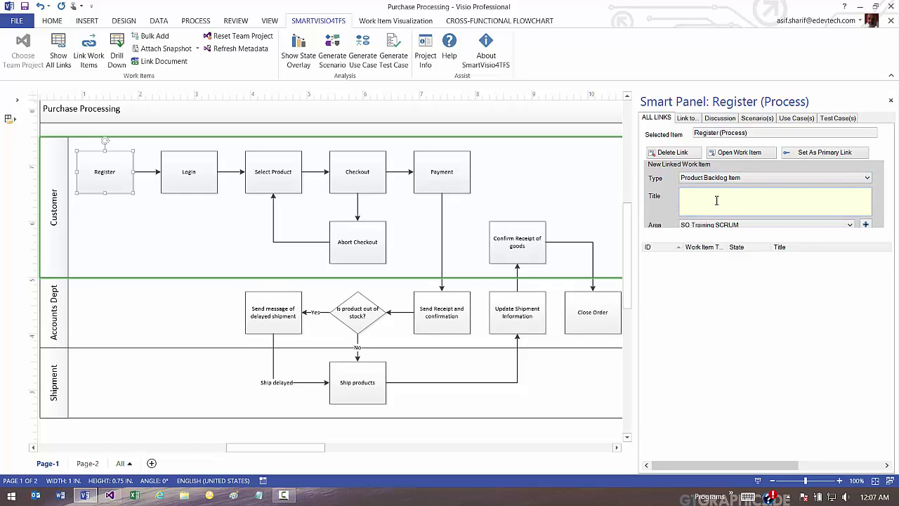
type("As a CUSTOMER I can reg")
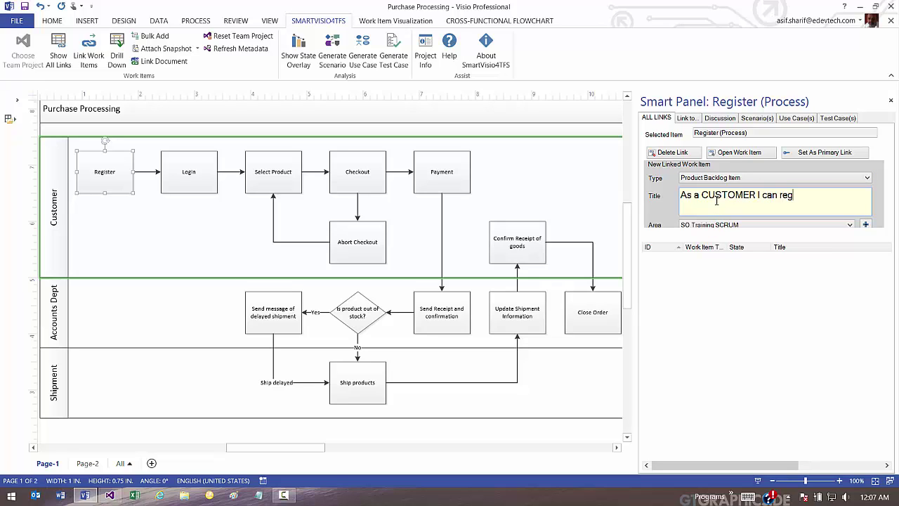
type("ister so that I have an account")
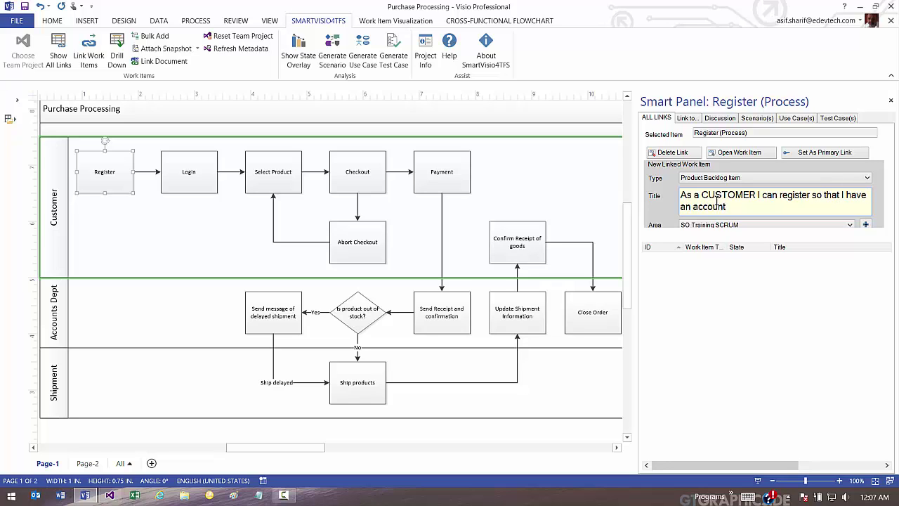
key("Return")
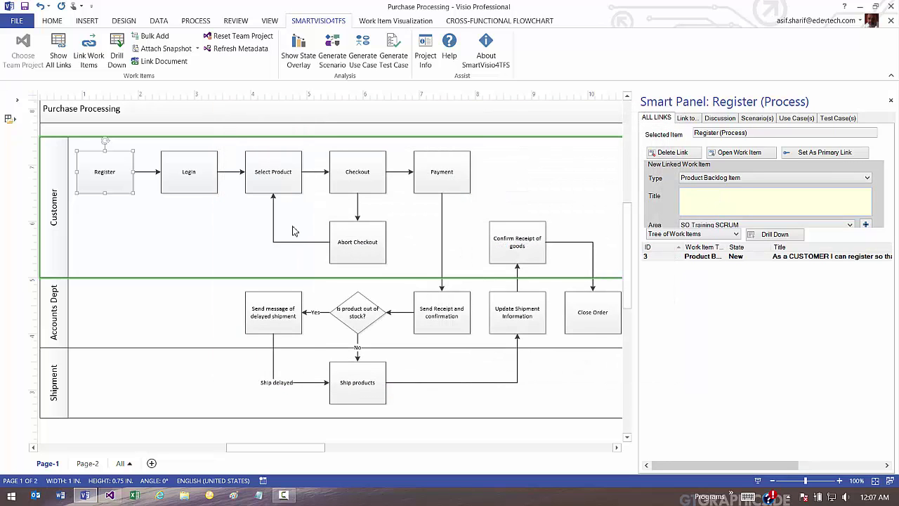
Step: Start a bulk add of work items, titling the Login shape's item "As a customer I can Login so that I have access to my data"
left_click(207, 185)
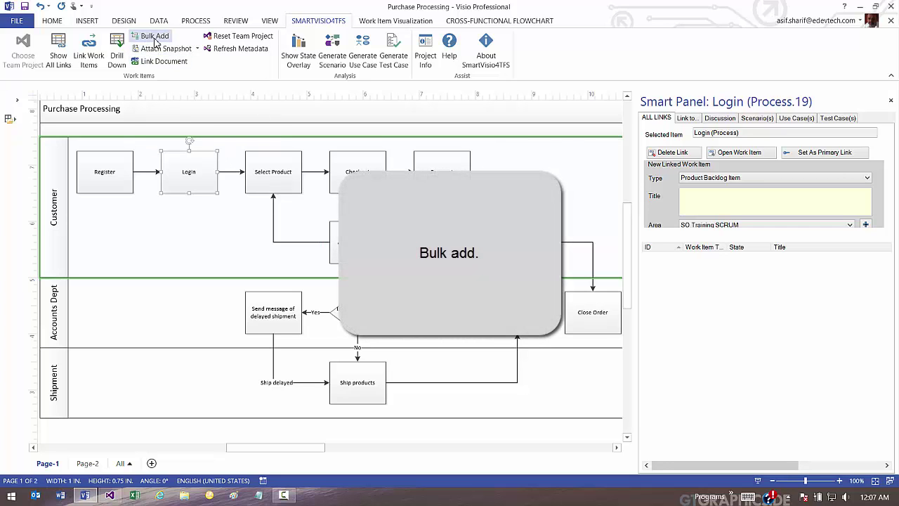
left_click(155, 40)
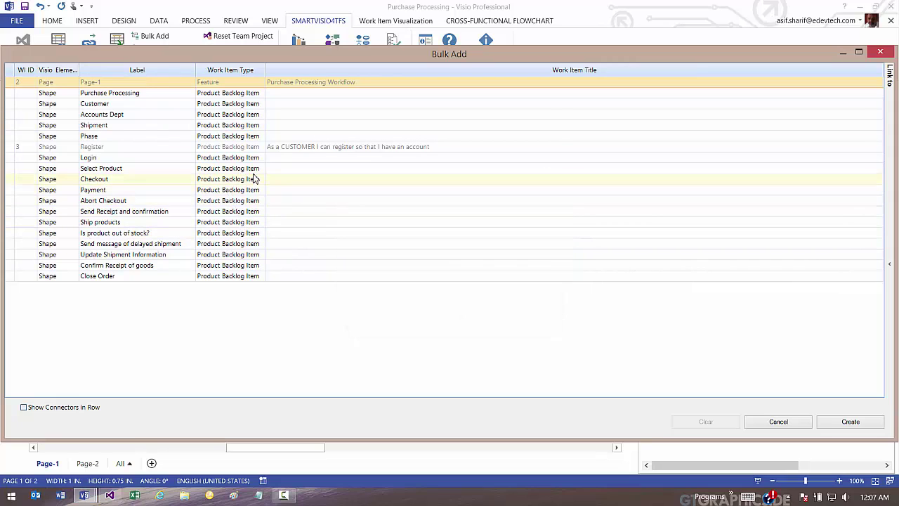
left_click(285, 161)
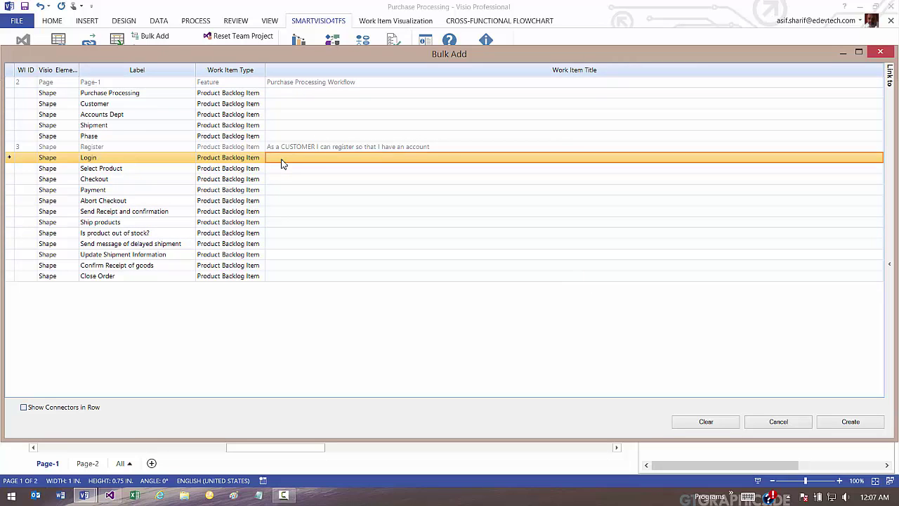
left_click(282, 161)
left_click(269, 161)
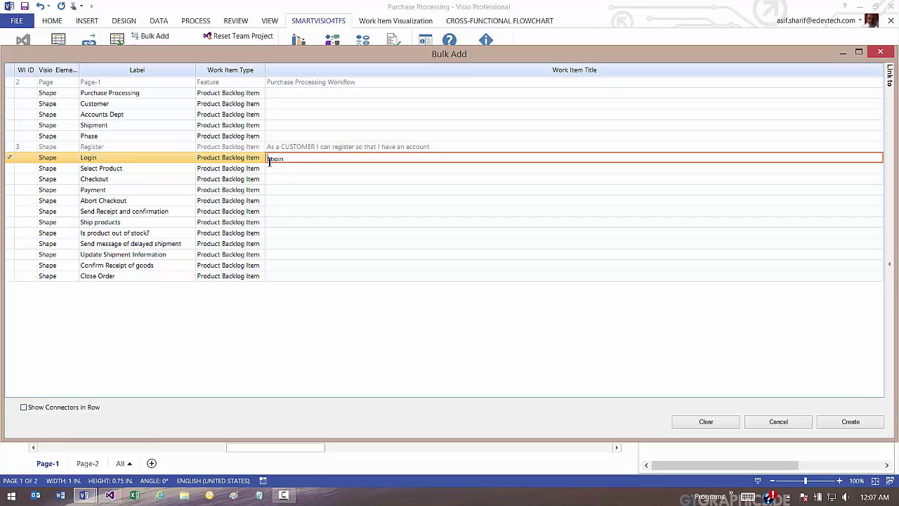
type("As a customer I can Login")
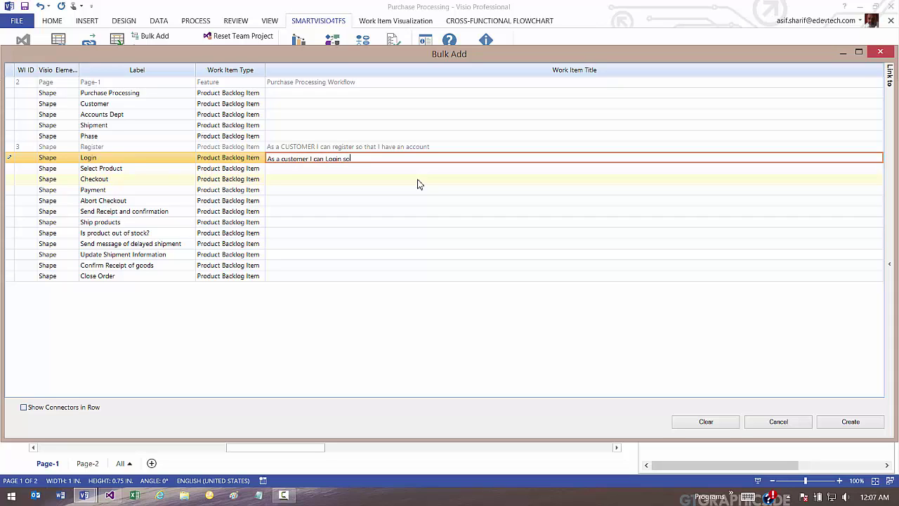
type(" so that I have access to my data")
Step: Use the shape labels as titles for Checkout, Payment, Ship products, Close Order and Update Shipment Information, and create the bulk work items
left_click(294, 181)
left_click(295, 196)
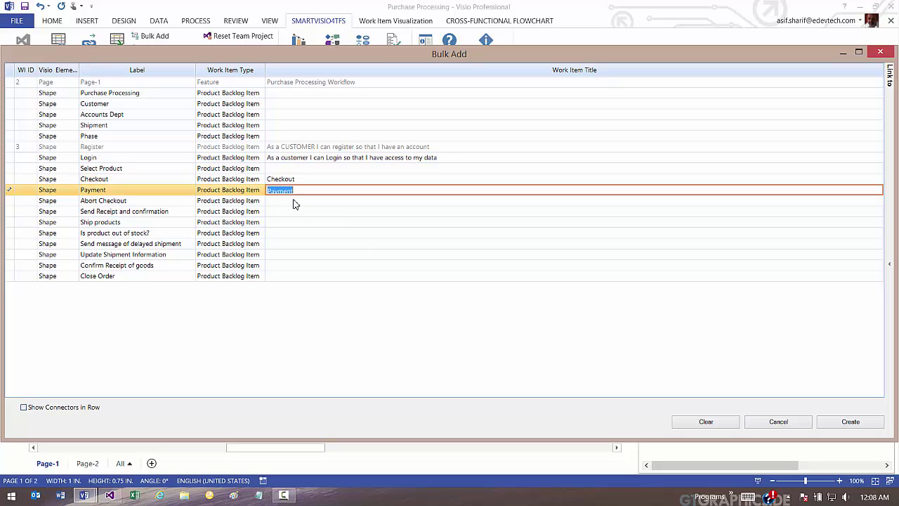
left_click(283, 224)
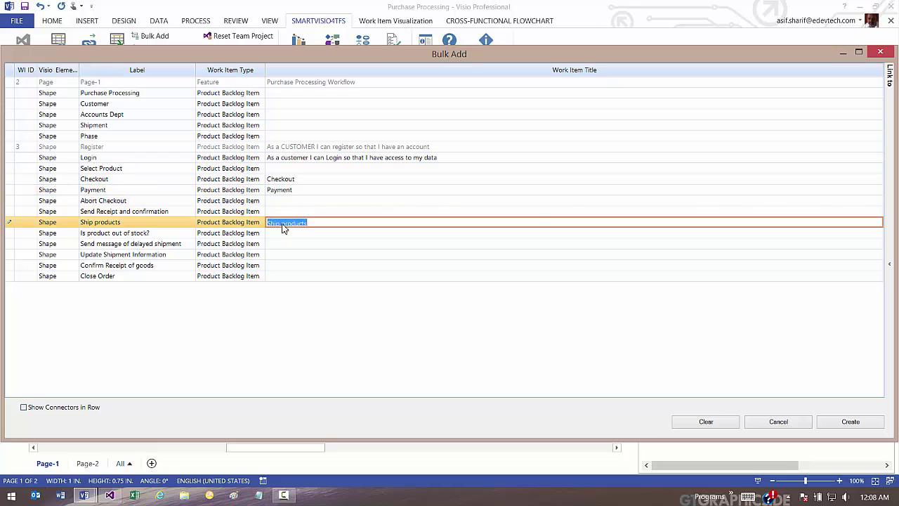
left_click(272, 276)
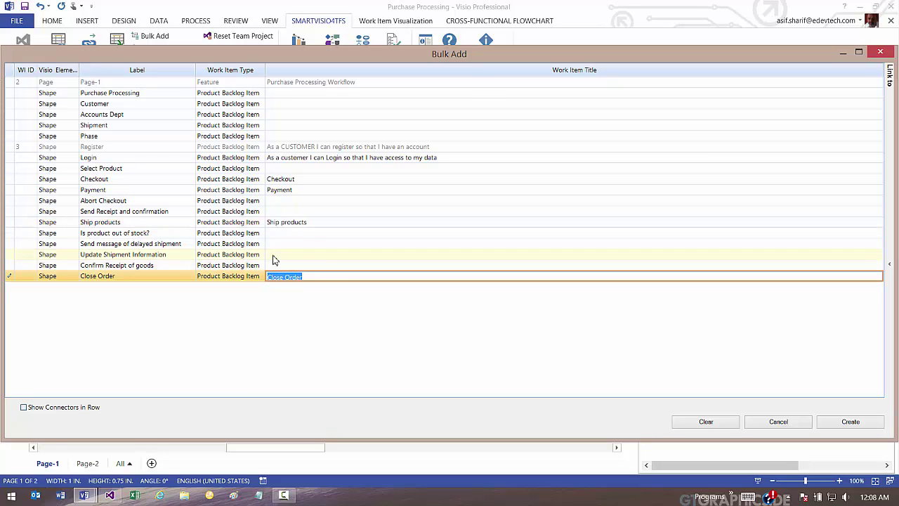
left_click(273, 256)
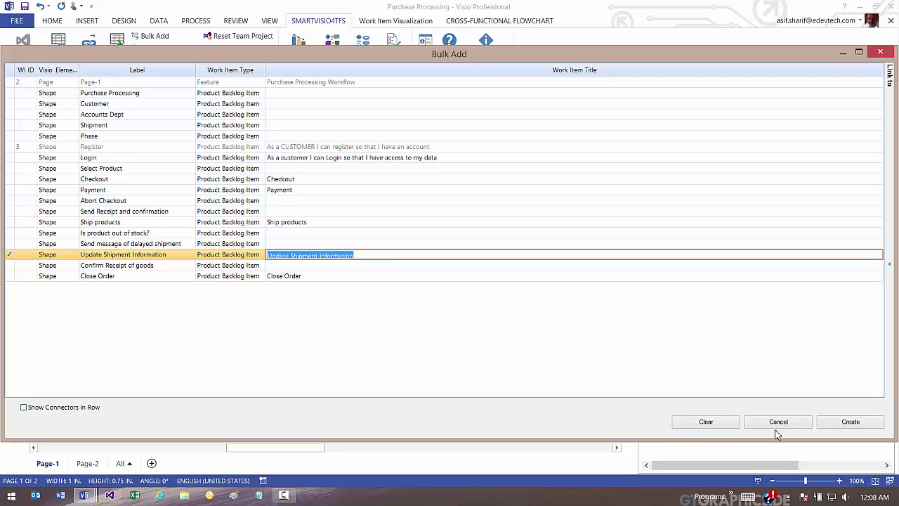
left_click(848, 422)
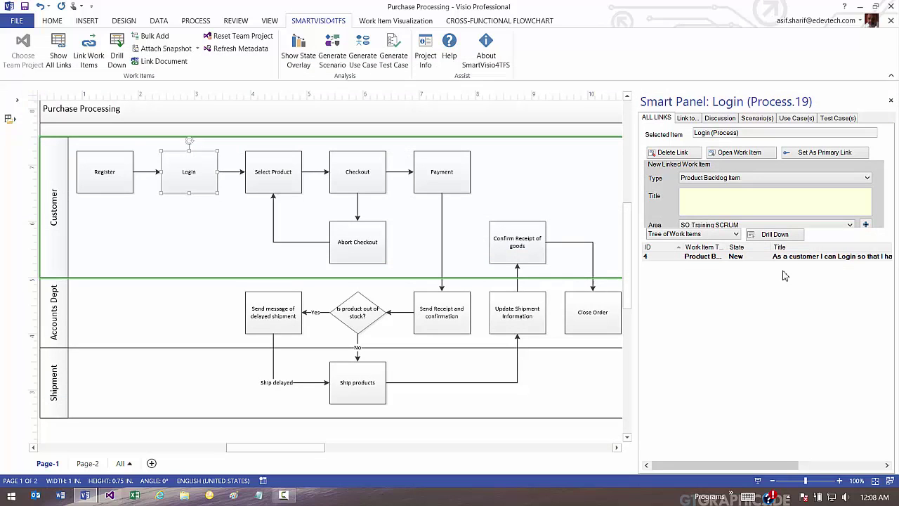
Step: Retitle the Close Order shape's backlog item as a story beginning "As a account manager I can Close Order so that billing" and save it
left_click(601, 312)
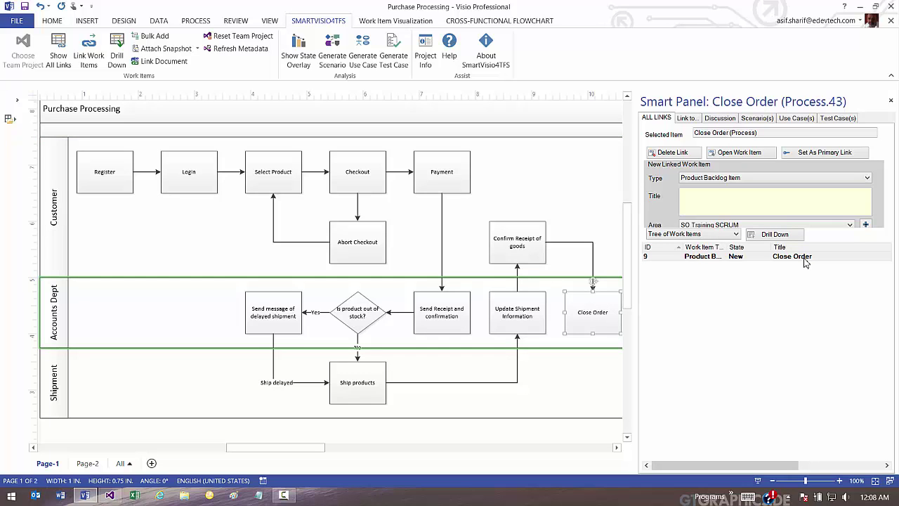
double_click(788, 259)
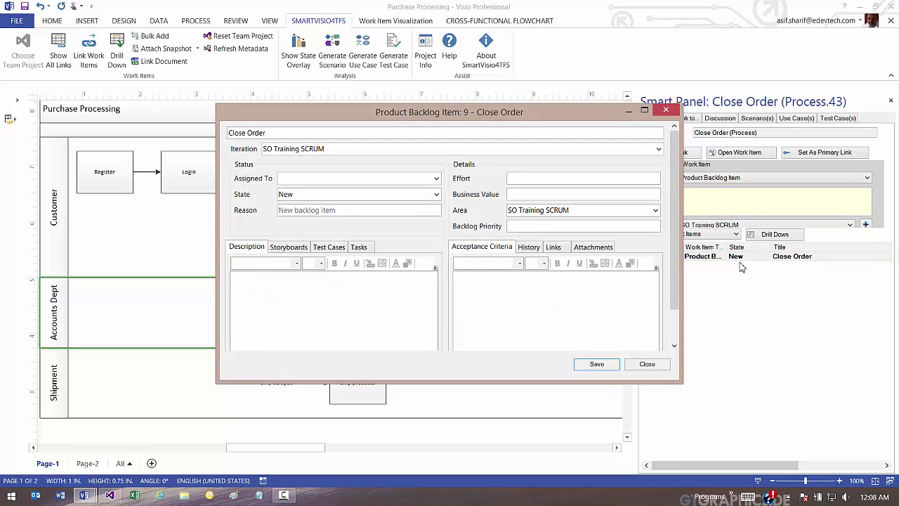
left_click(271, 133)
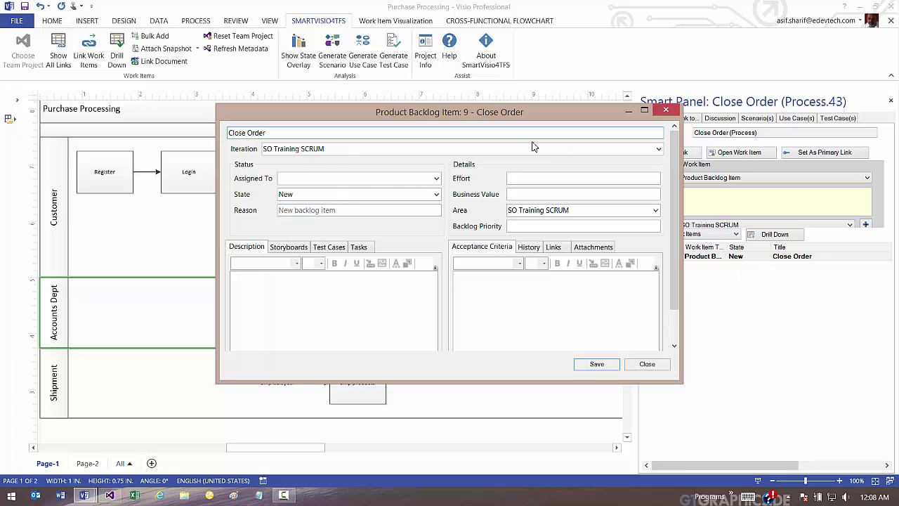
type("As a account manager i")
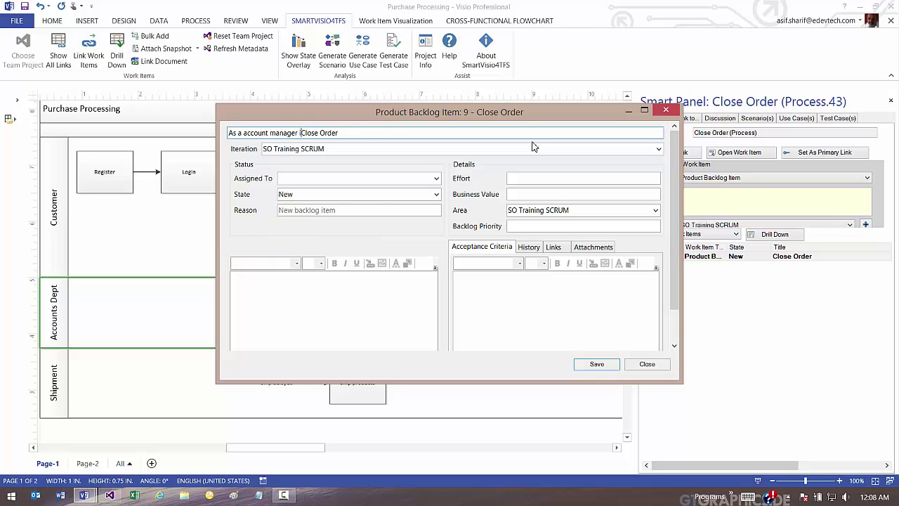
key("BackSpace")
type("I can")
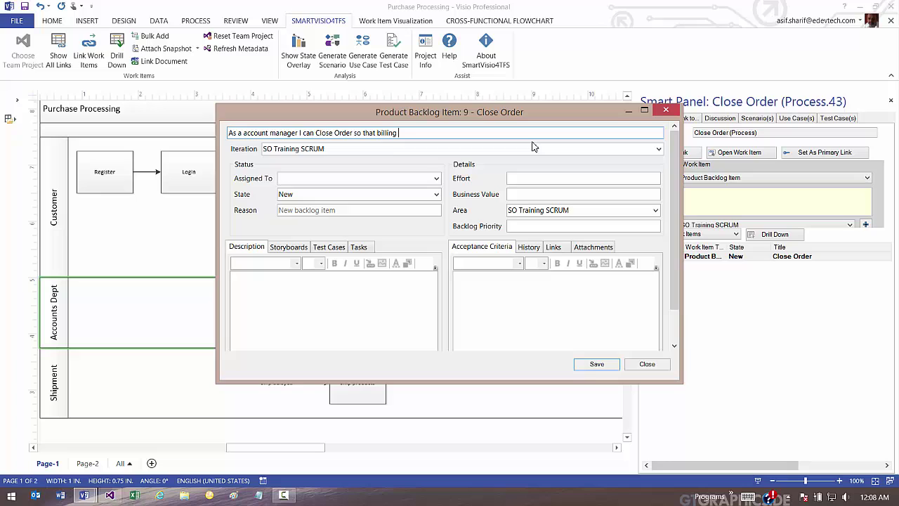
type("e updated")
left_click(597, 364)
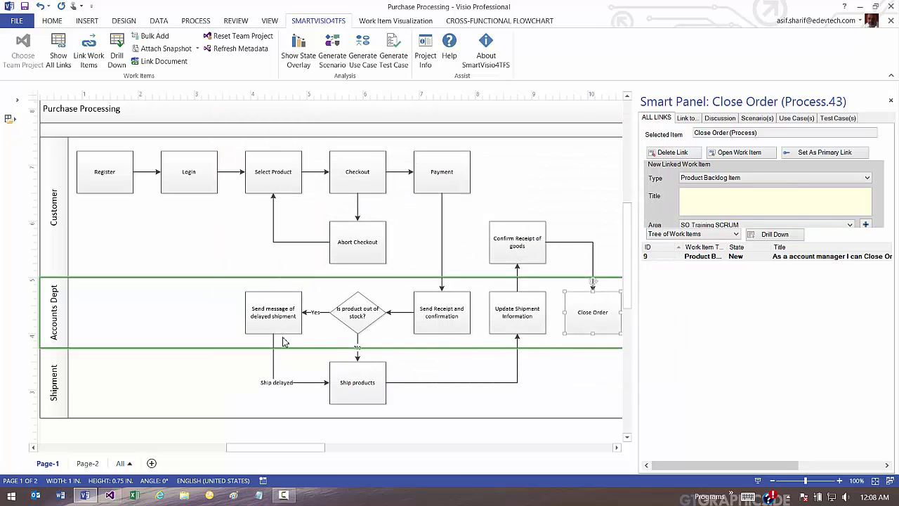
Step: Link a new Product Backlog Item titled "Support delayed shipment" to the Ship delayed connector
left_click(274, 363)
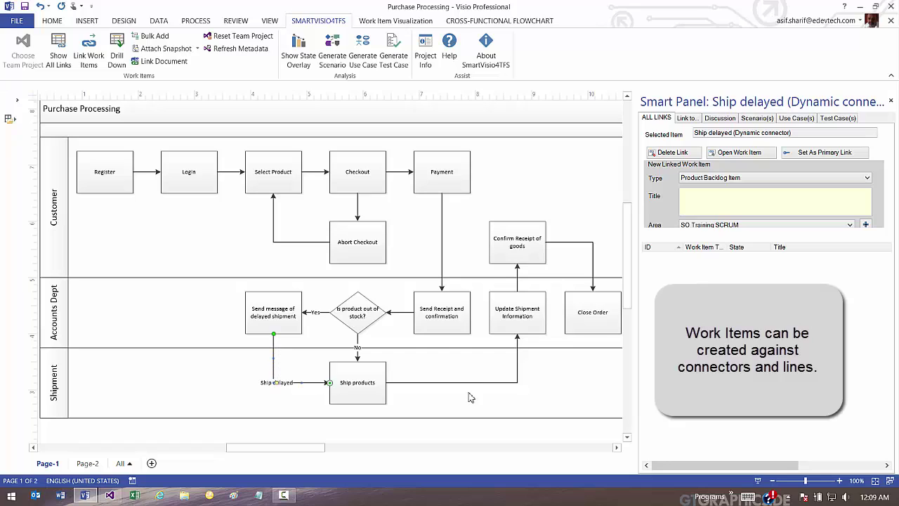
left_click(709, 205)
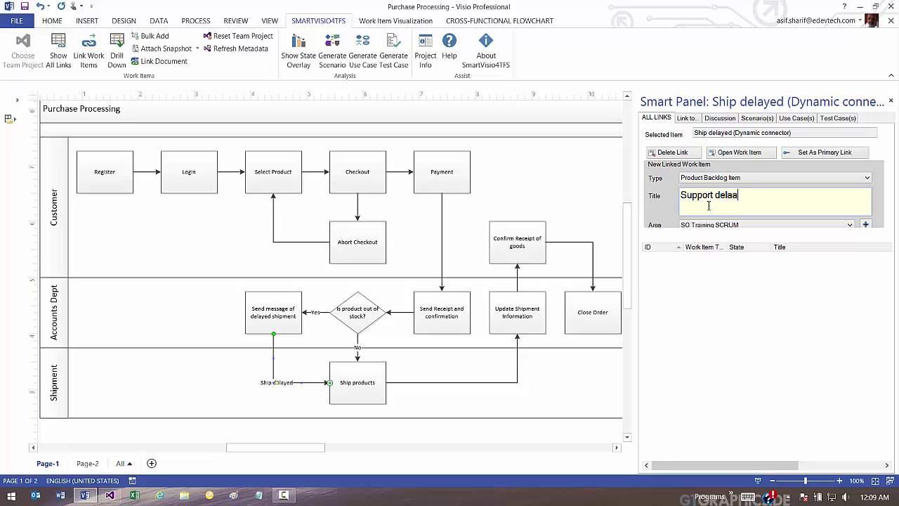
type("Support delayed shipment")
key("Return")
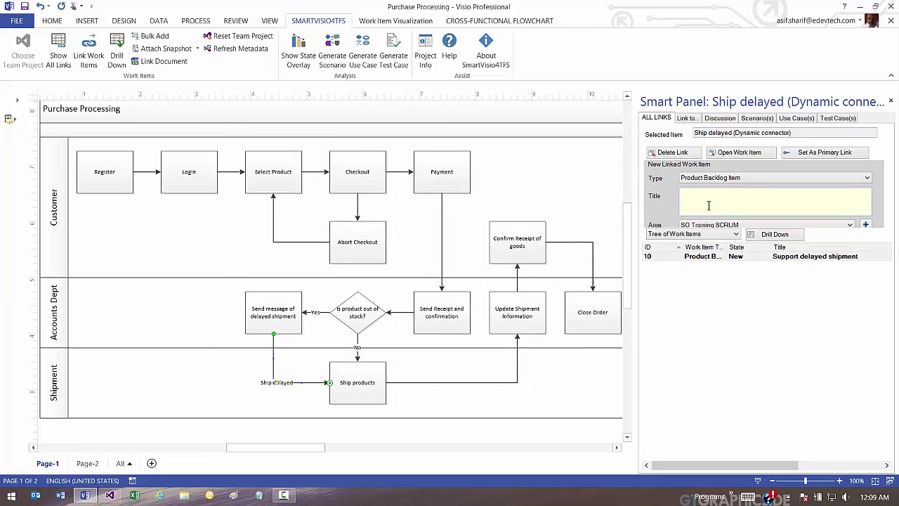
Step: Review the work items linked to the Register shape and to the Ship delayed connector
left_click(121, 183)
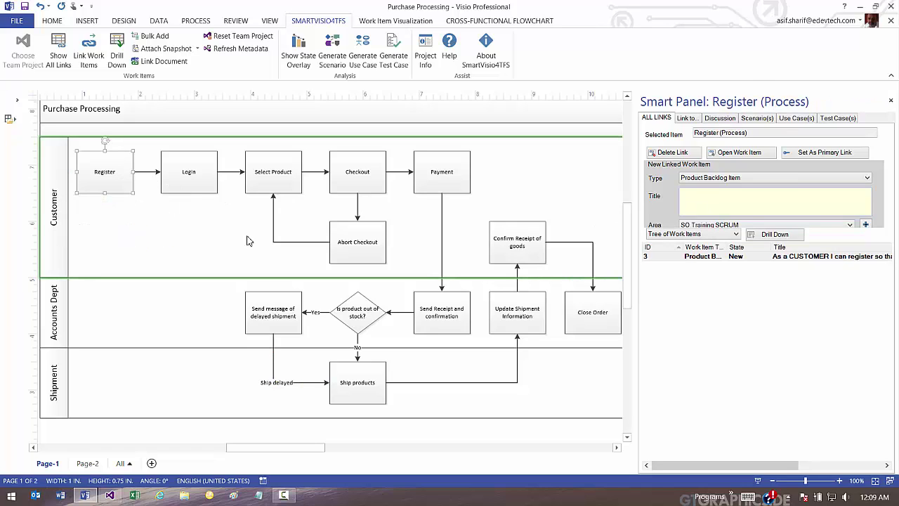
left_click(688, 257)
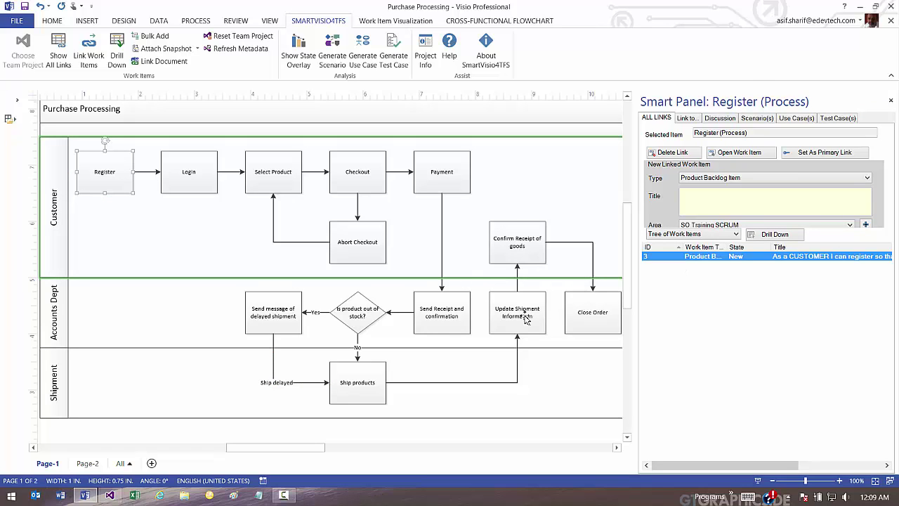
left_click(307, 387)
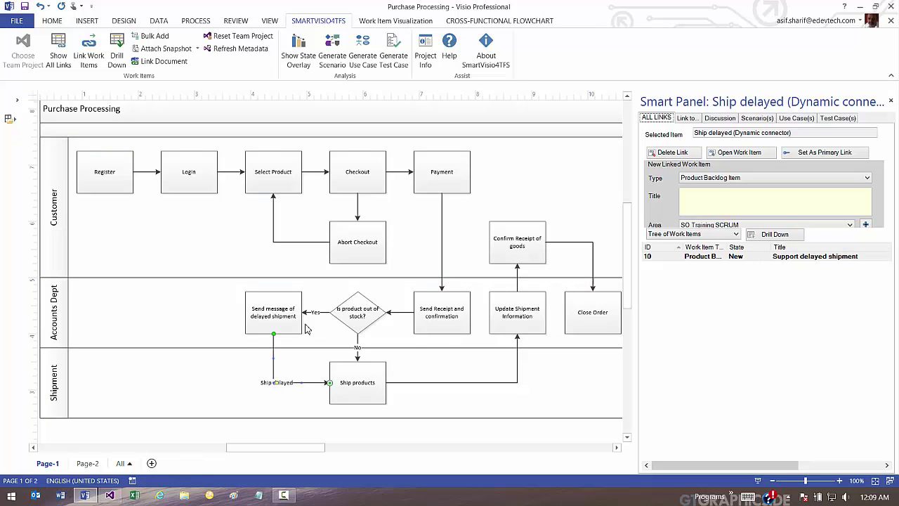
Step: Add a linked Task titled "Design OAuth integration" to the Register shape
left_click(121, 185)
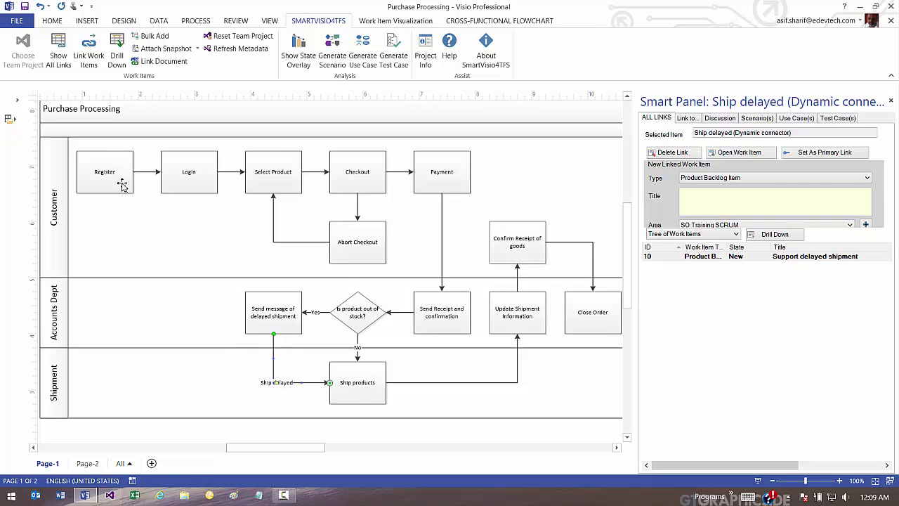
left_click(693, 180)
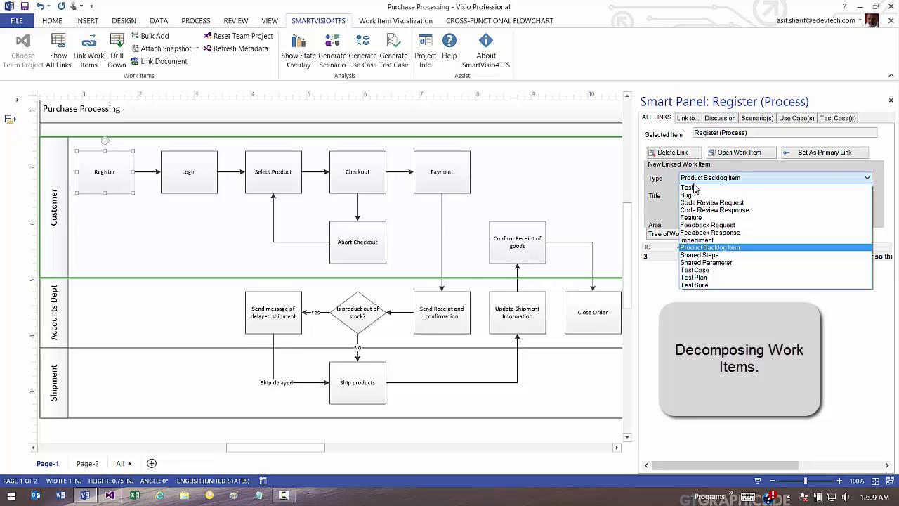
left_click(691, 187)
type("D")
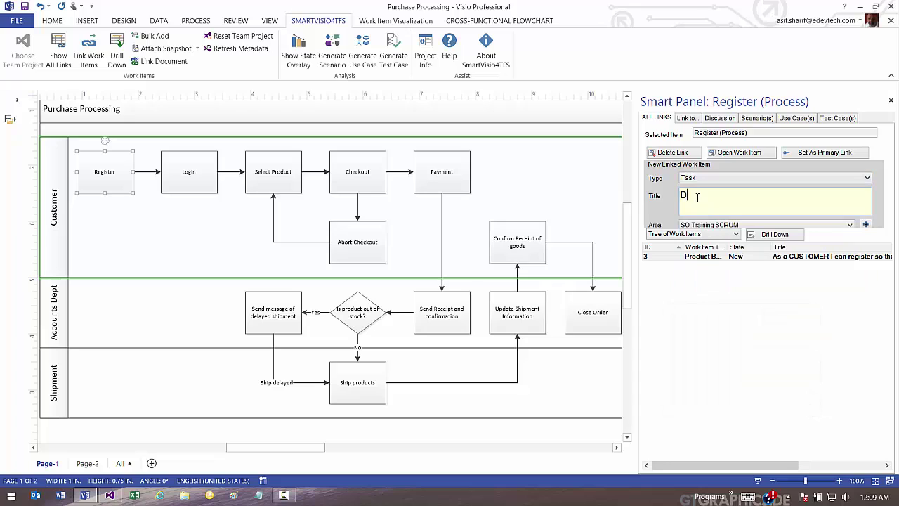
type("esign OAuth integration")
key("Return")
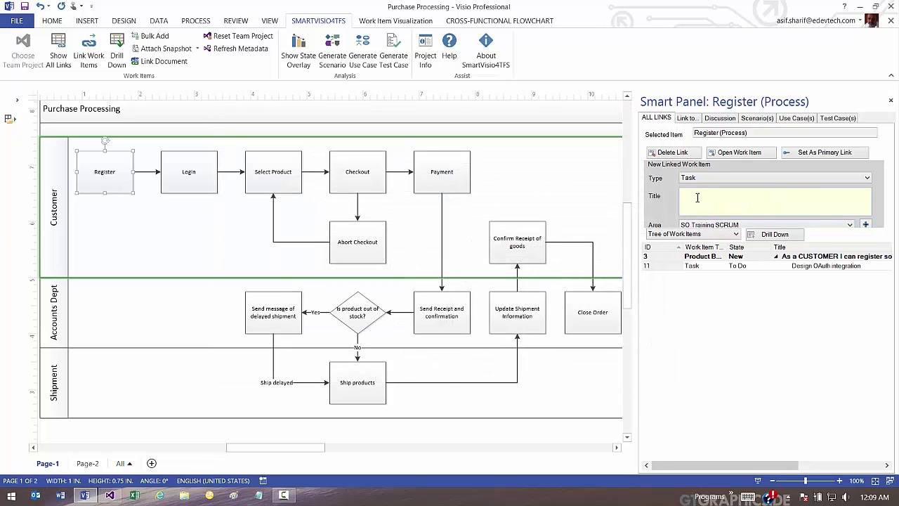
Step: Add a linked Impediment titled "AD is not available as yet" to the Register shape
left_click(702, 180)
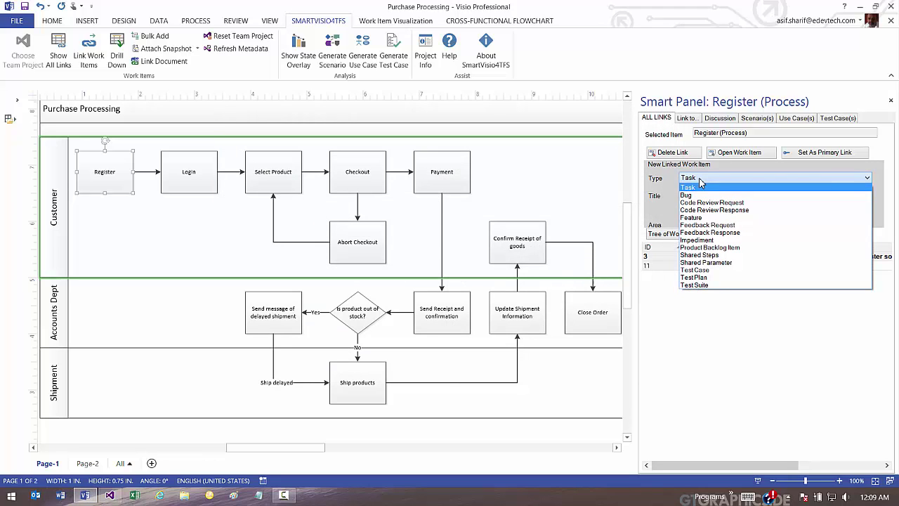
left_click(703, 240)
left_click(714, 205)
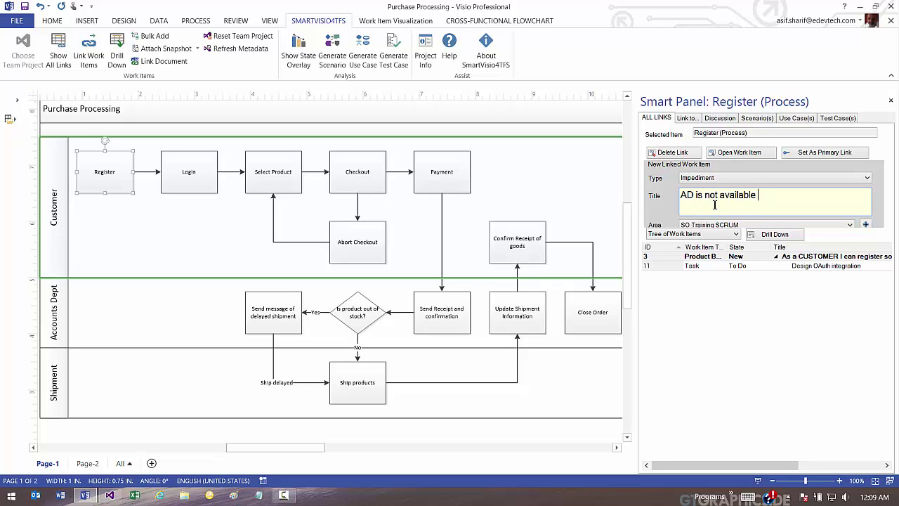
type("AD is not available as yet")
key("Return")
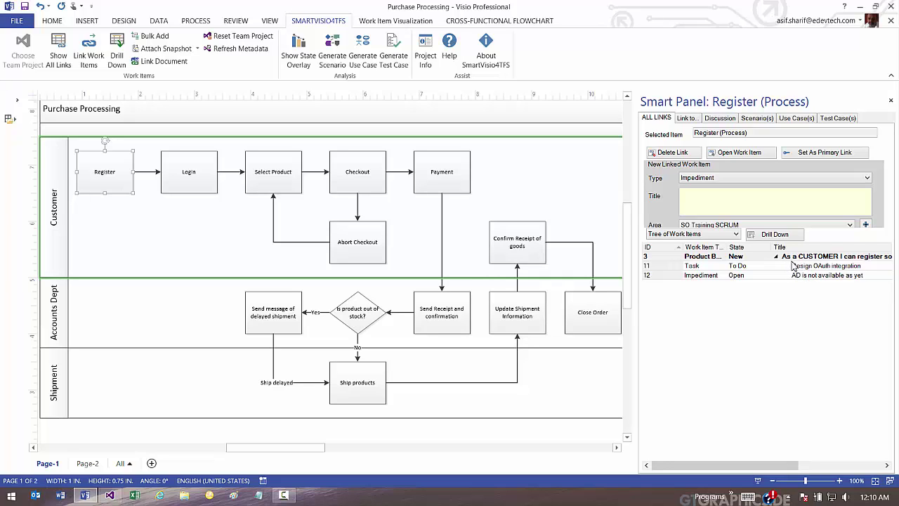
Step: Attach a diagram snapshot as the description of the page's primary work item and link the Visio document to it
left_click(566, 198)
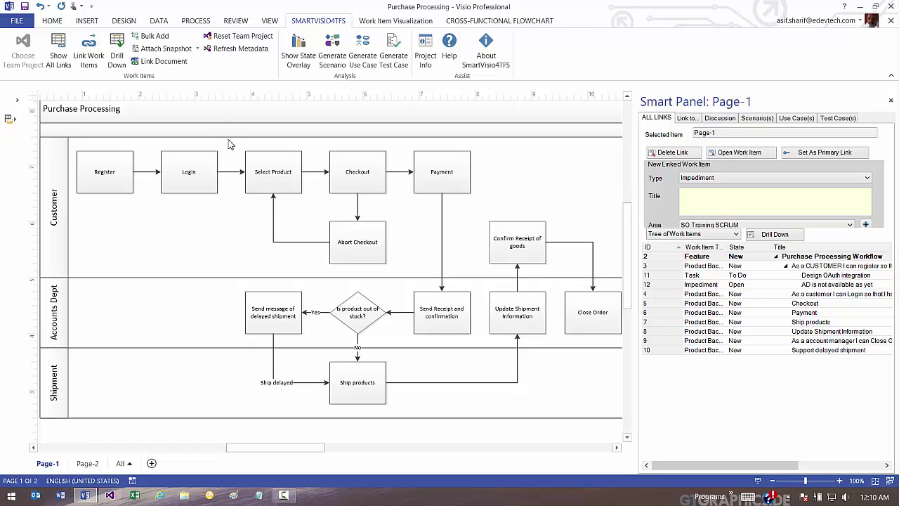
left_click(198, 48)
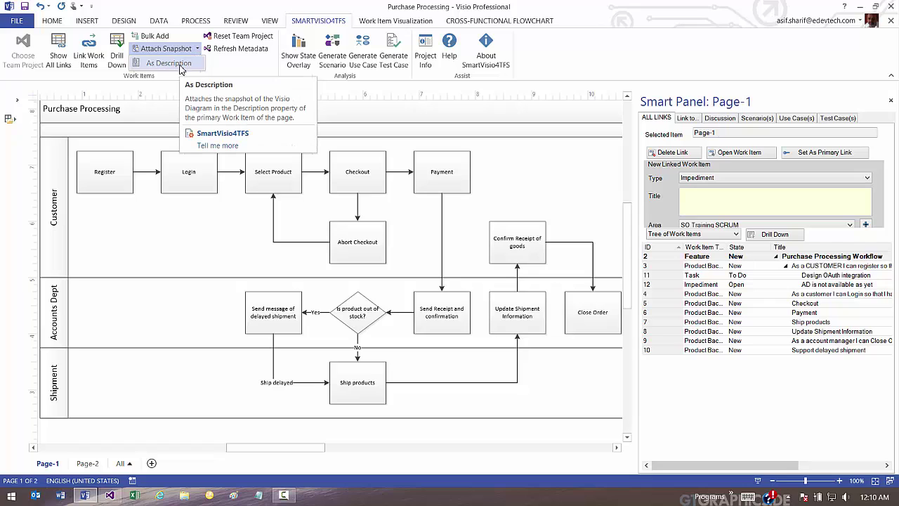
left_click(179, 65)
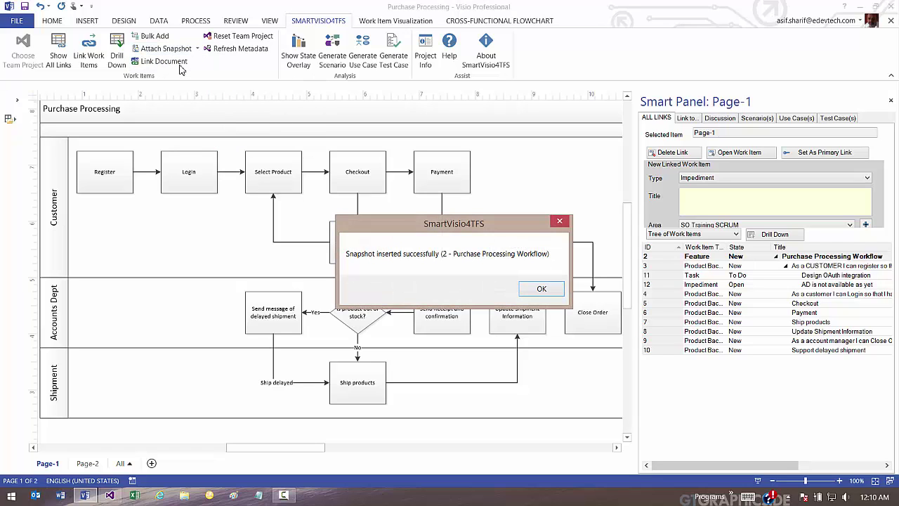
left_click(541, 287)
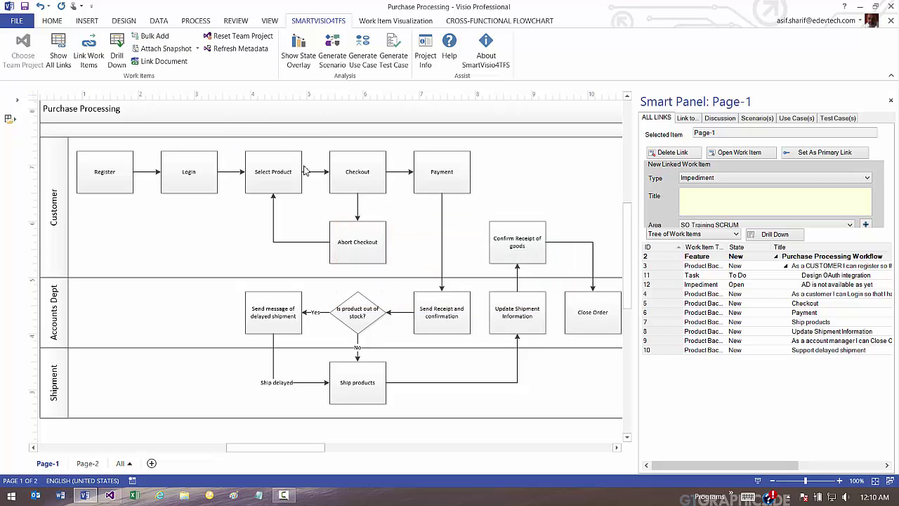
left_click(169, 66)
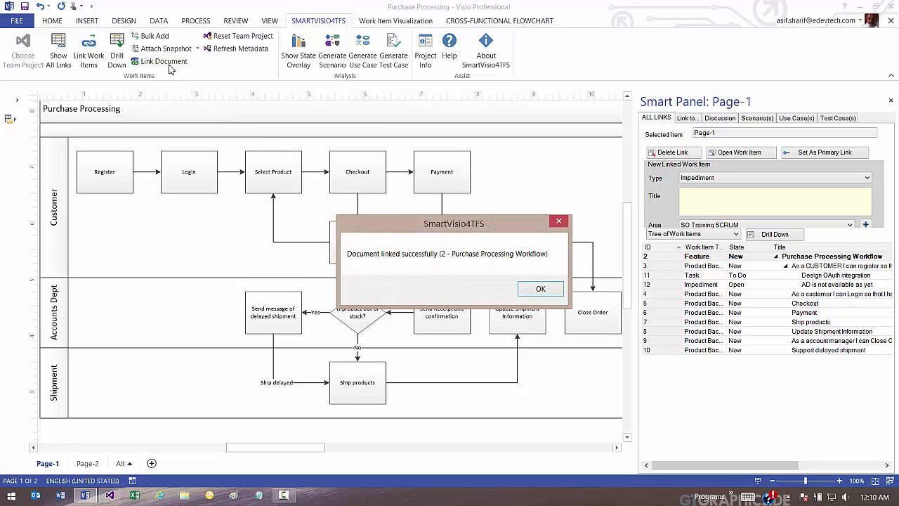
left_click(541, 290)
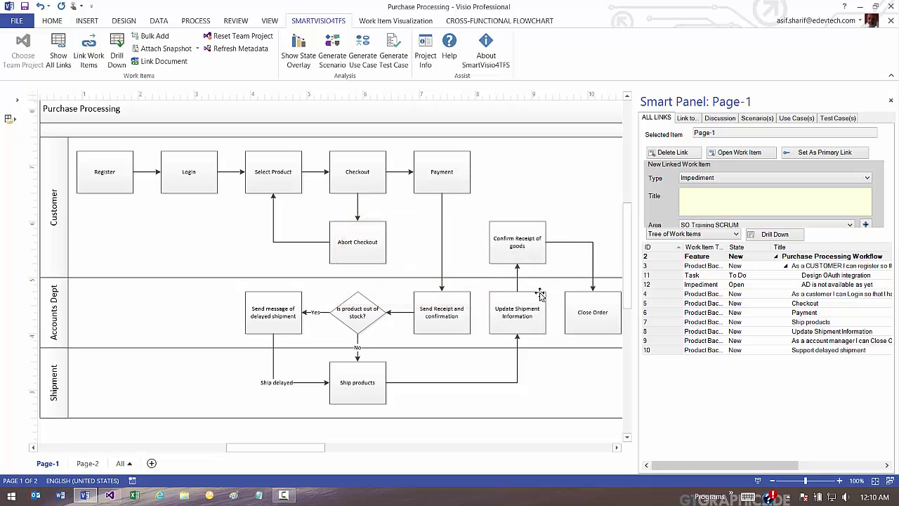
Step: Switch to Visual Studio, run the All Work Items query and enlarge the results list to review the work item hierarchy
left_click(109, 496)
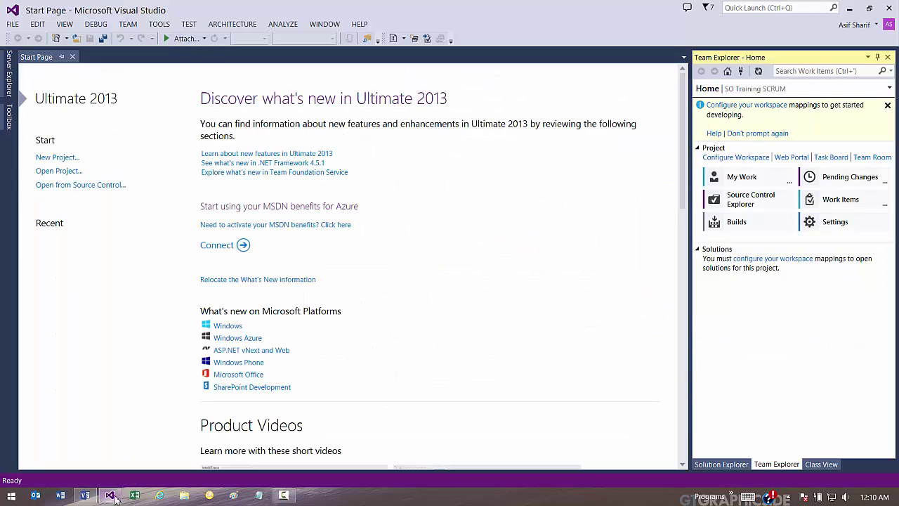
left_click(818, 212)
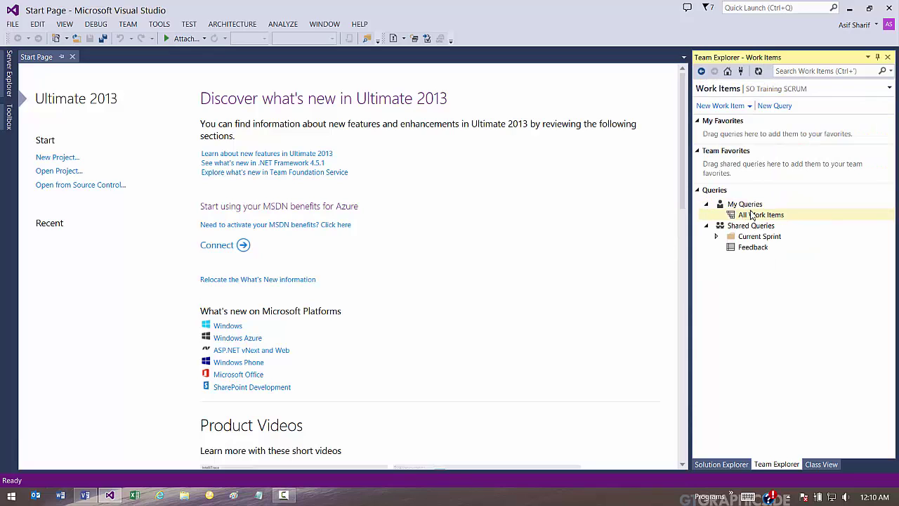
double_click(754, 215)
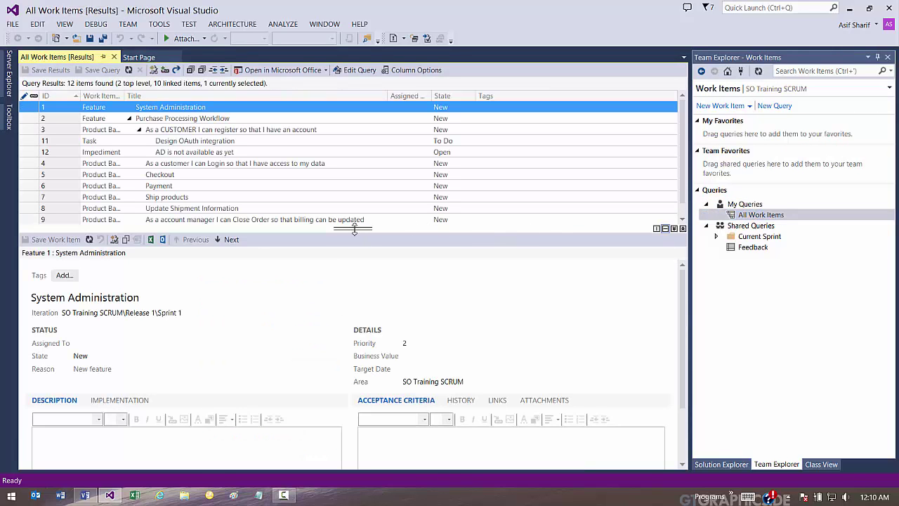
left_click_drag(355, 228, 345, 300)
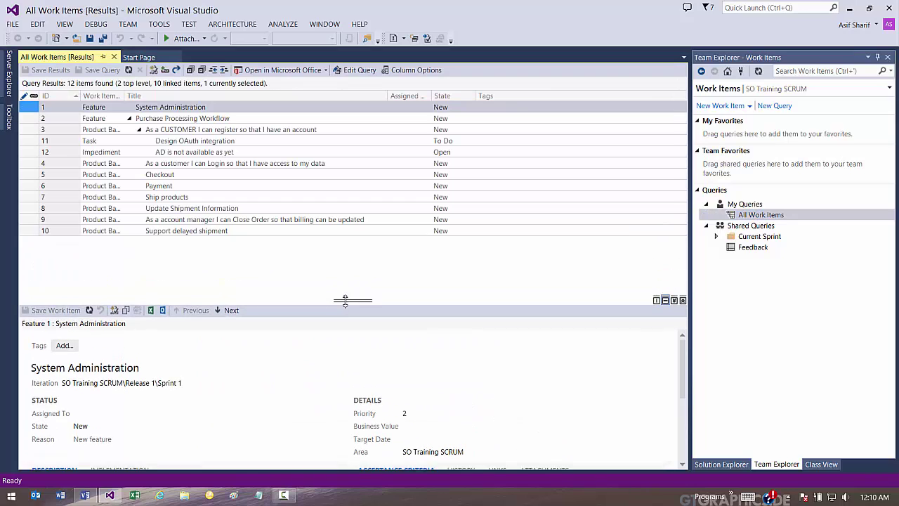
Step: Open the Purchase Processing Workflow feature, examine the diagram snapshot in its description, and return to the query results
left_click(187, 121)
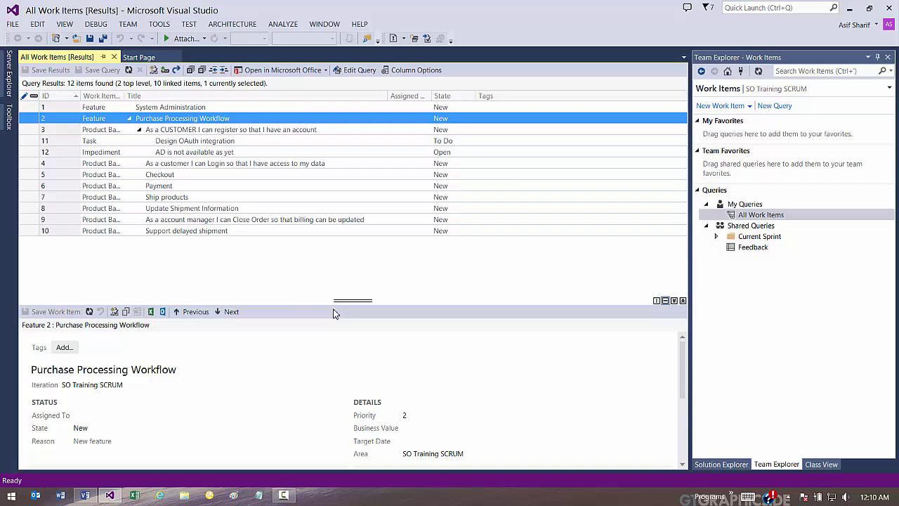
left_click_drag(340, 302, 337, 247)
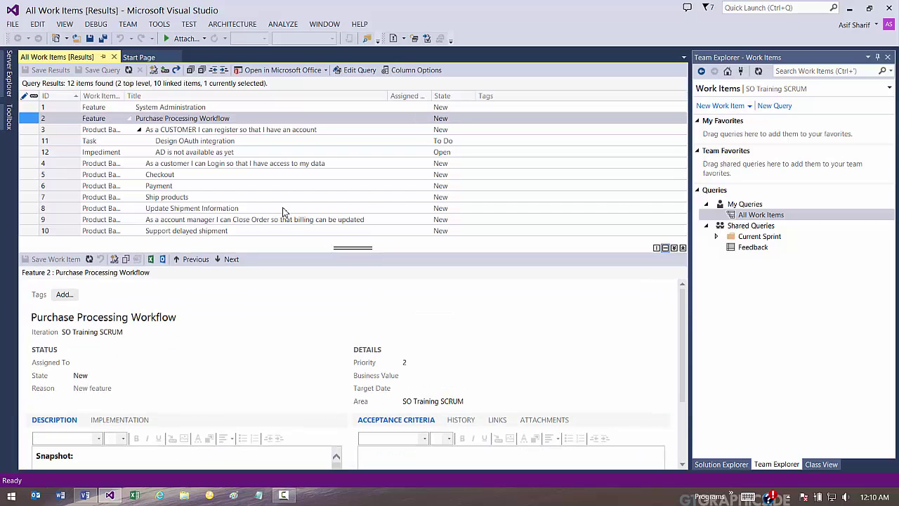
double_click(266, 122)
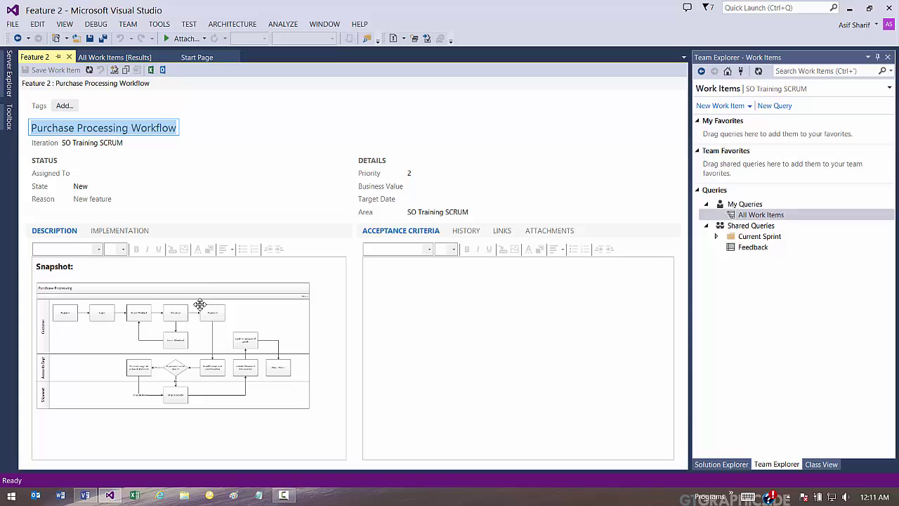
left_click(217, 268)
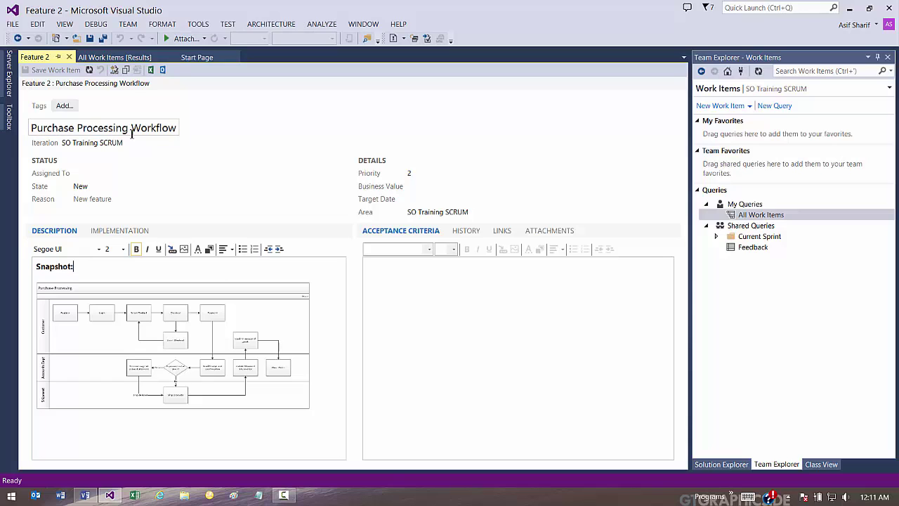
left_click(112, 57)
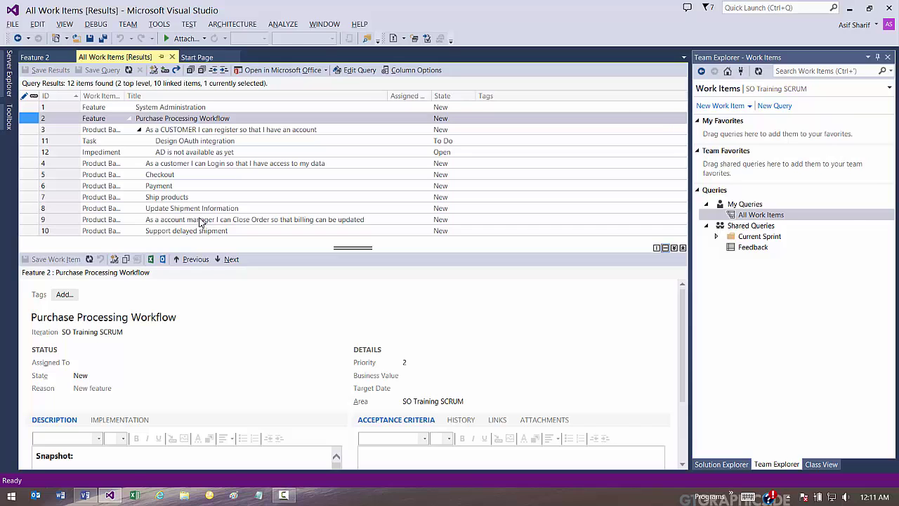
Step: Switch back to Visio, generate the flowchart's scenarios and title the one passing through Abort Checkout "Shopping aborted"
key("alt+Tab")
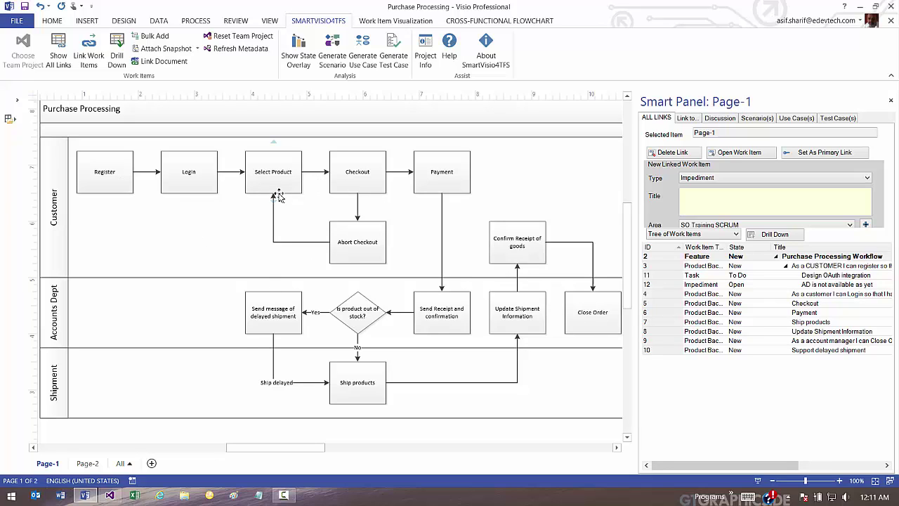
left_click(335, 60)
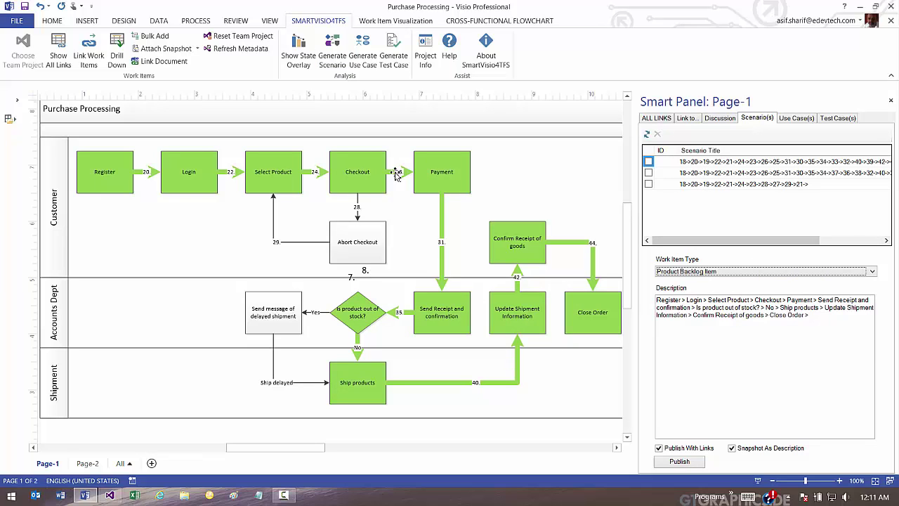
left_click(713, 184)
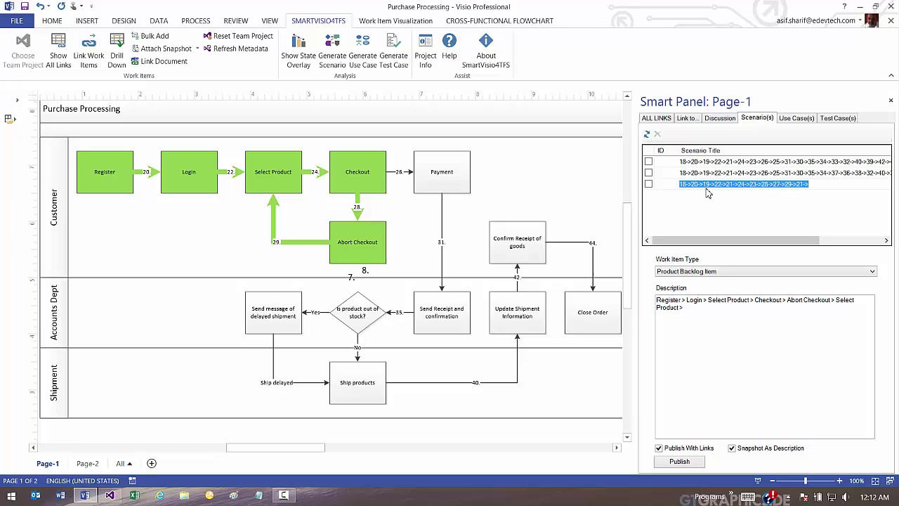
type("Shopping aborted")
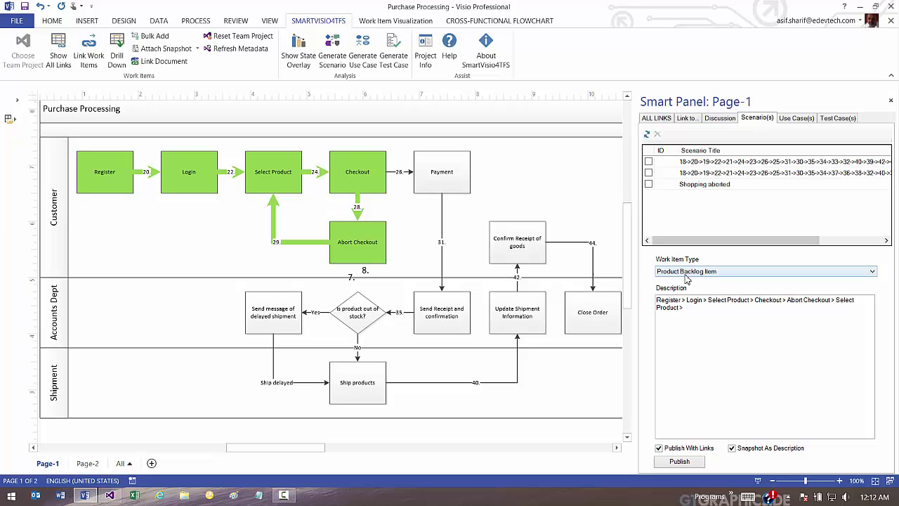
Step: Choose Product Backlog Item as the Shopping aborted scenario's work item type and append "Update" to its description
left_click(692, 273)
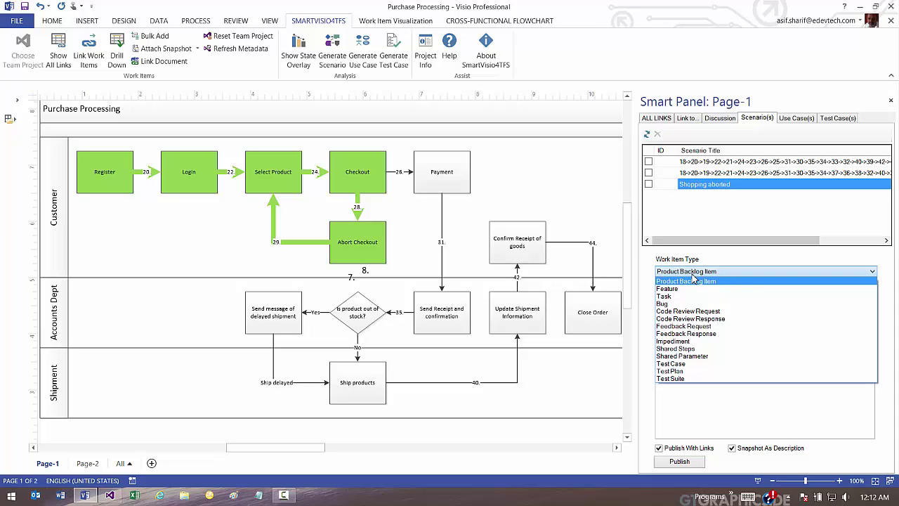
left_click(692, 281)
left_click_drag(703, 311, 648, 303)
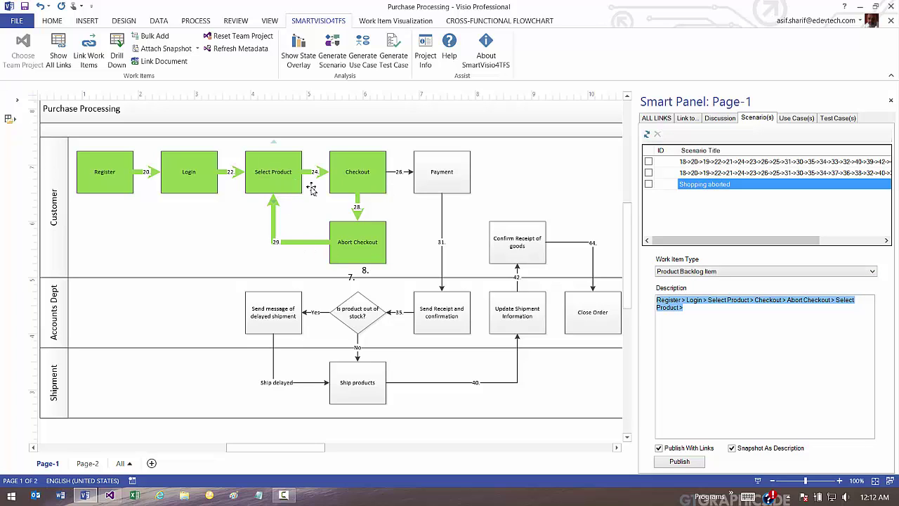
left_click(694, 313)
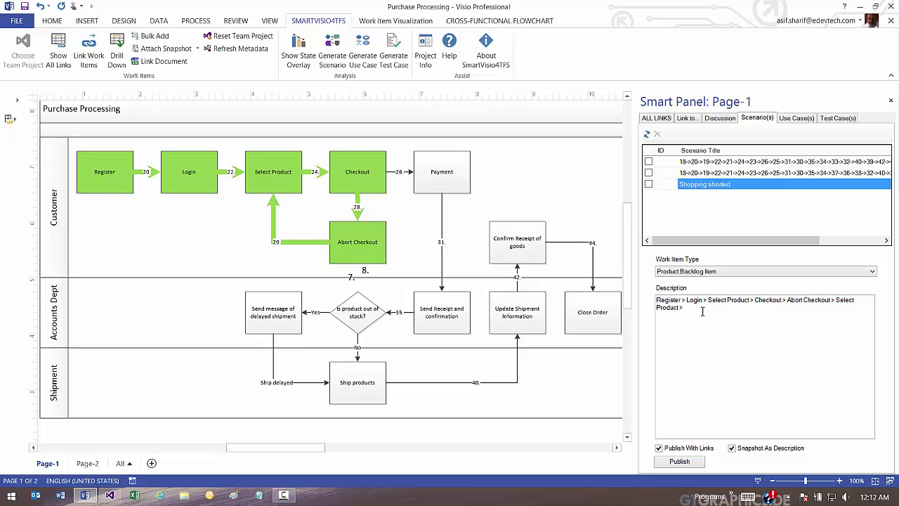
type("Update")
Step: Publish the Shopping aborted scenario with its links and snapshot, and save the resulting work item
left_click(677, 462)
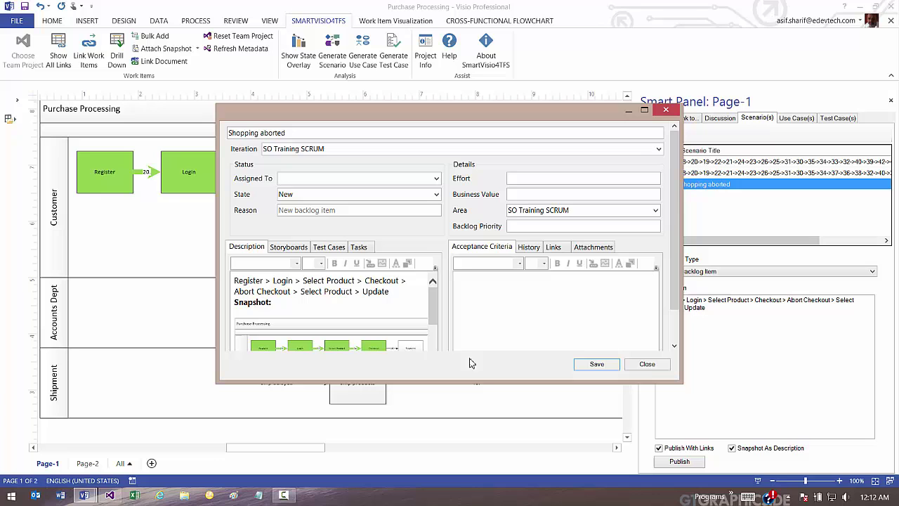
mouse_move(436, 312)
left_mouse_down()
mouse_move(435, 355)
mouse_move(442, 296)
left_mouse_up()
left_click(597, 364)
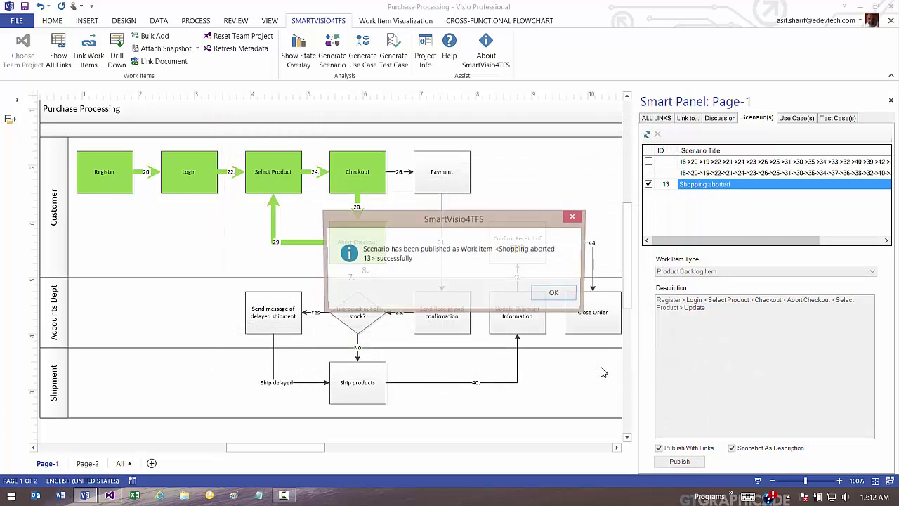
left_click(555, 296)
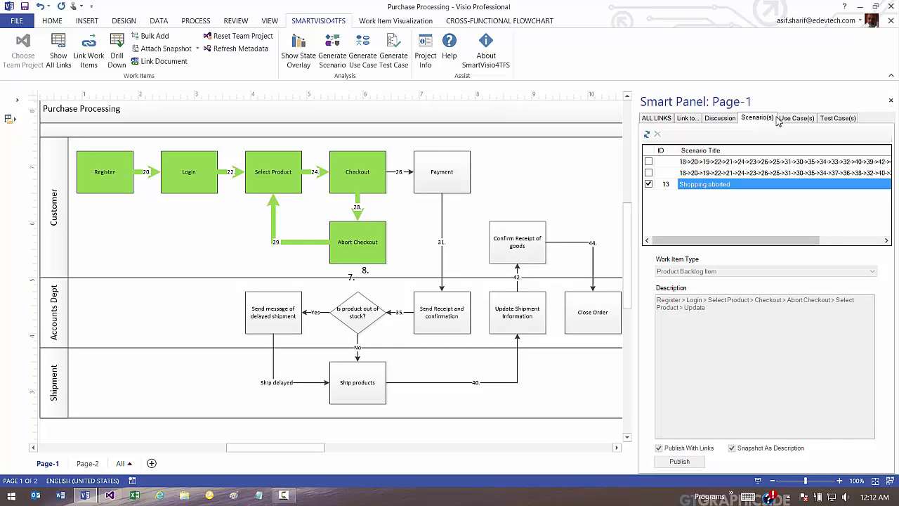
Step: Generate the flowchart's use case, naming its primary flow "Happy path" and the alternate flow through delayed shipment "Delayed shipment path"
left_click(797, 119)
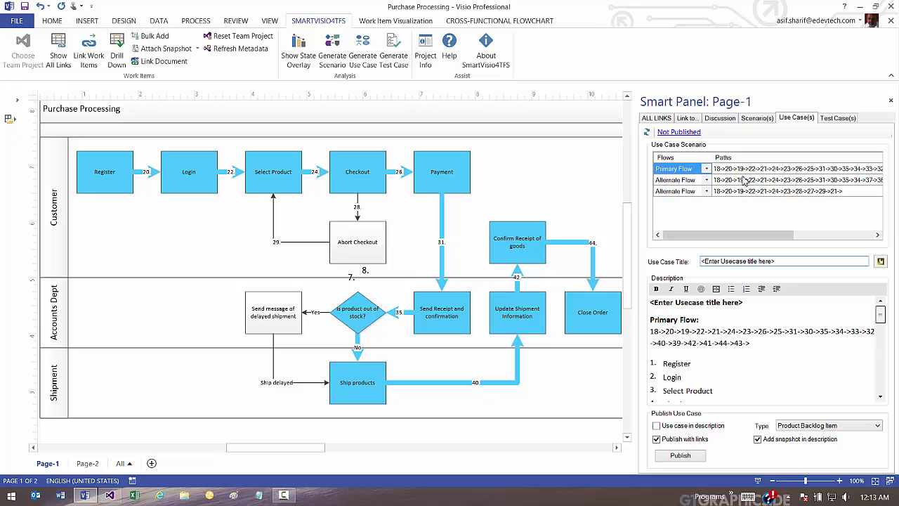
left_click(747, 170)
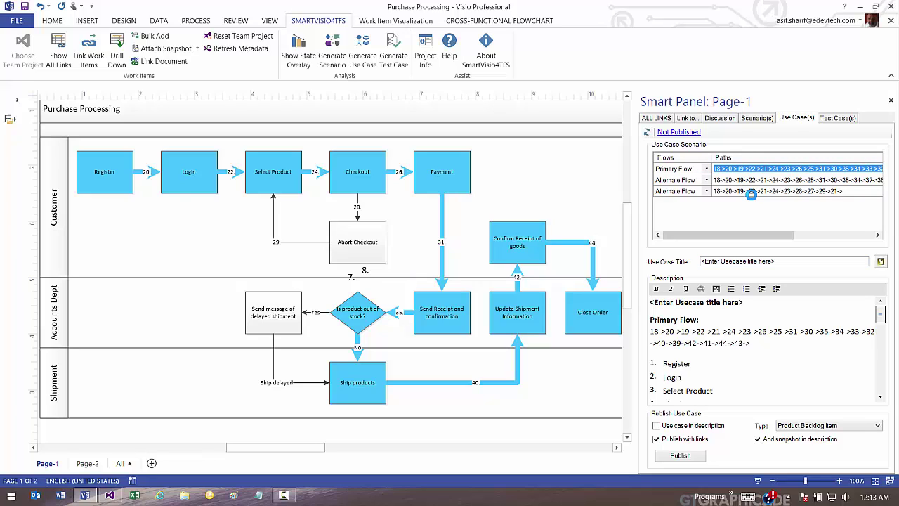
type("B")
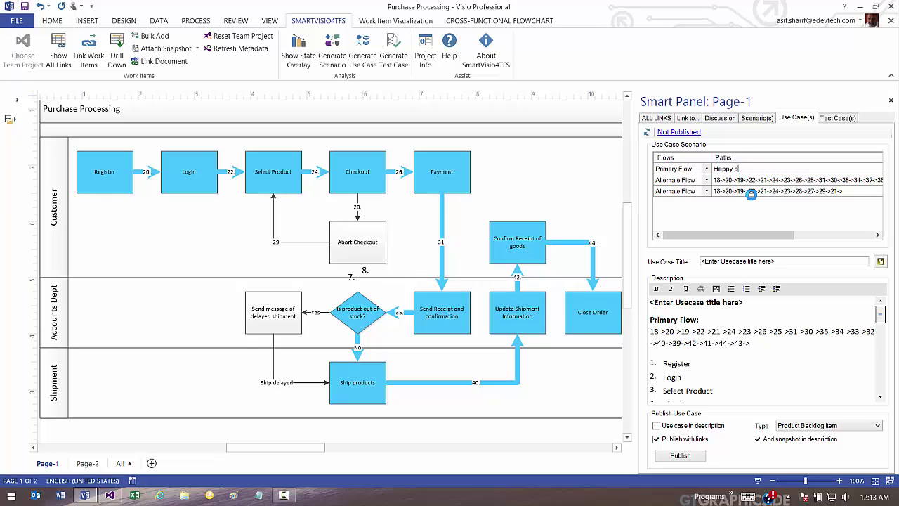
type("appy path")
left_click(726, 180)
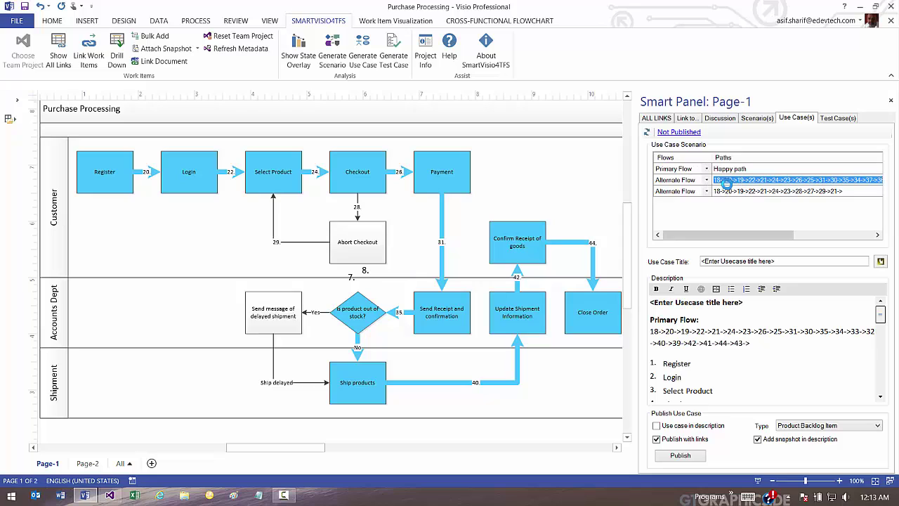
type("Delayed shipment path")
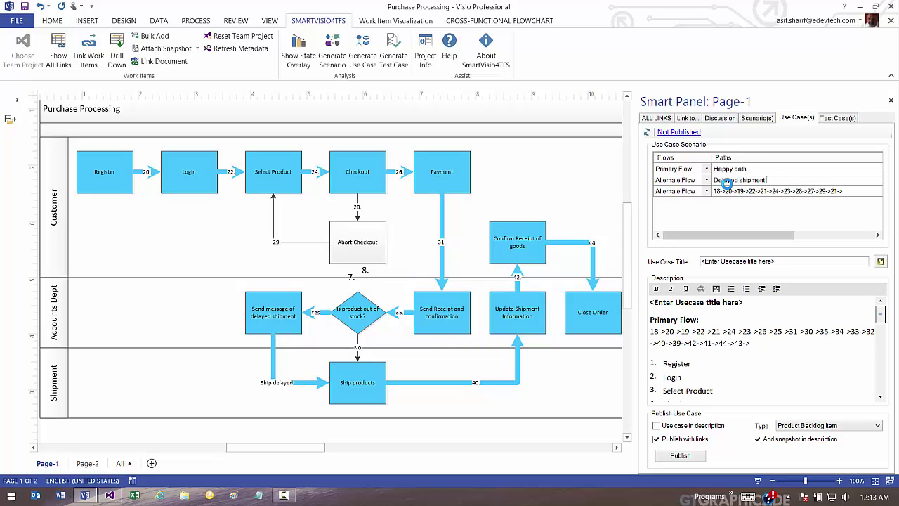
Step: Name the path through Abort Checkout "Shopping aborted" and classify it as an Exceptional Flow
left_click(770, 192)
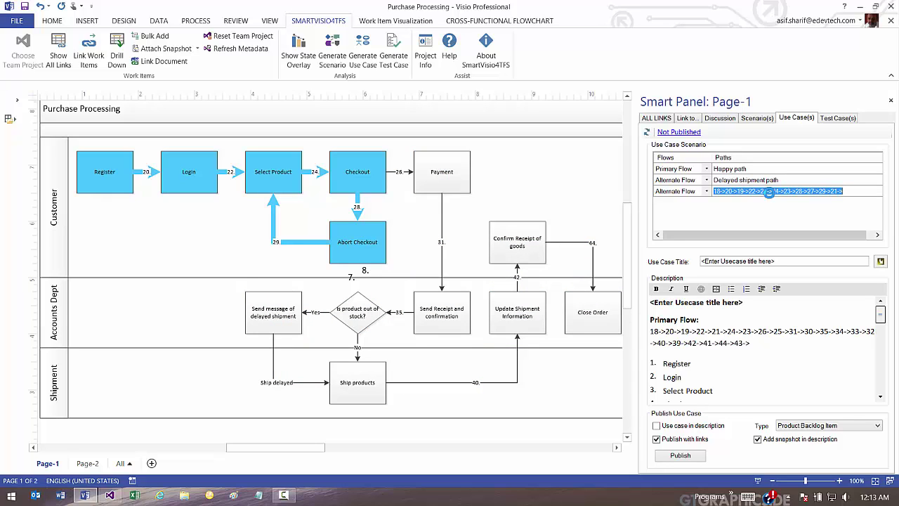
type("Sho")
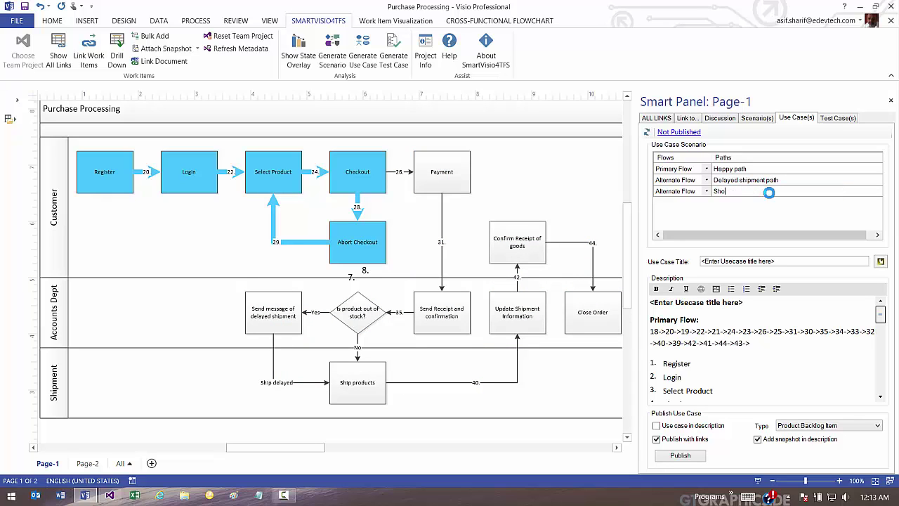
type("pping aborted")
left_click(707, 193)
left_click(692, 218)
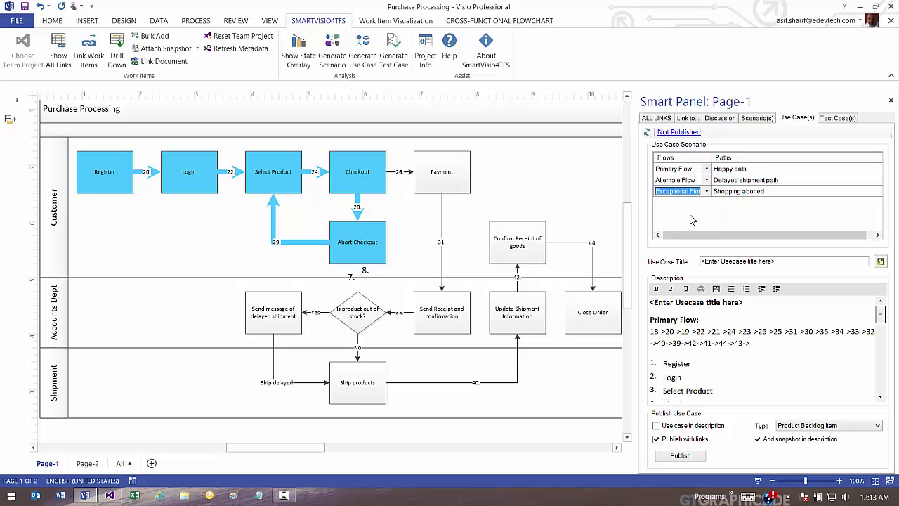
Step: Title the use case "Purchase processing use case" and update its description with the new title and flow names
left_click(795, 263)
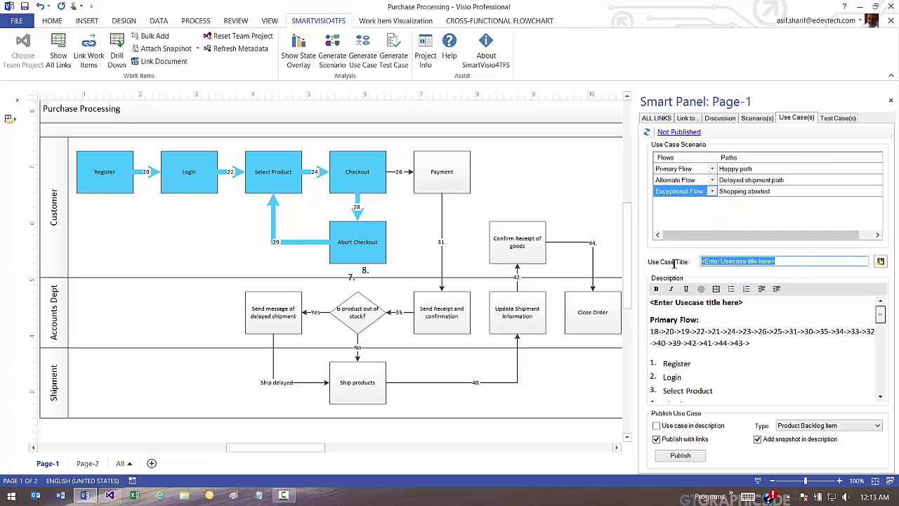
type("Purchawse")
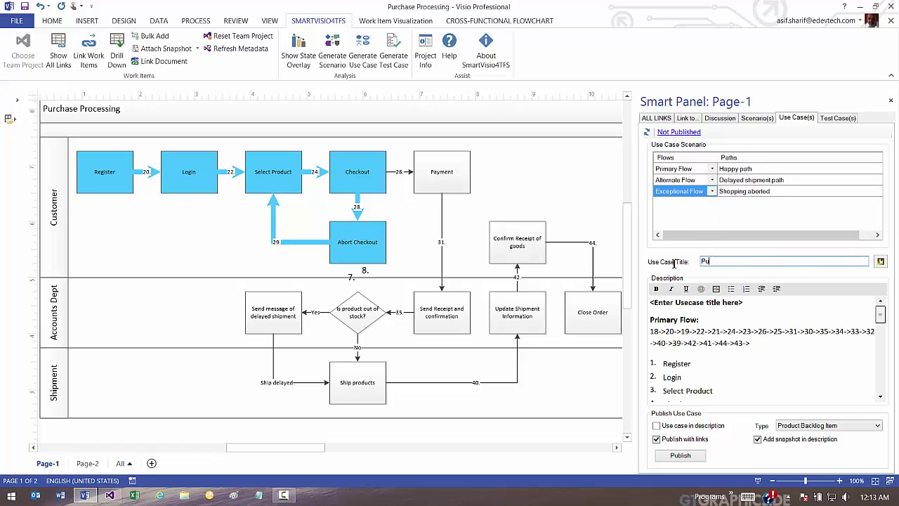
key("BackSpace")
key("BackSpace")
key("BackSpace")
type("se processing use case")
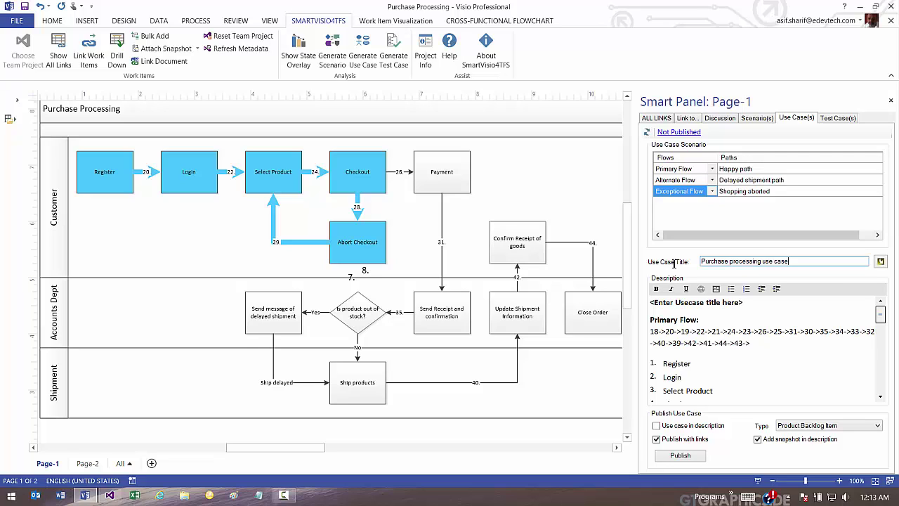
left_click(881, 262)
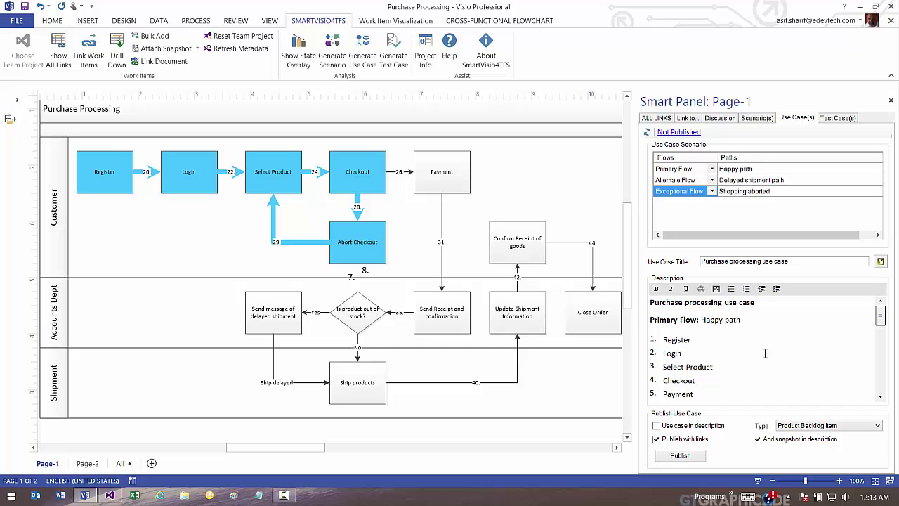
mouse_move(883, 322)
left_mouse_down()
mouse_move(874, 416)
mouse_move(871, 321)
left_mouse_up()
Step: Publish the use case as a Product Backlog Item with links and snapshot, and save the resulting work item
left_click(799, 429)
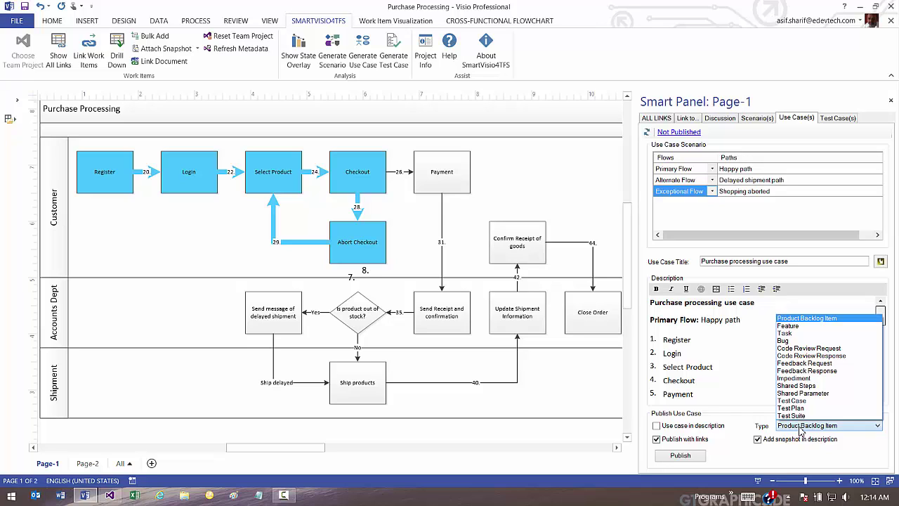
left_click(800, 425)
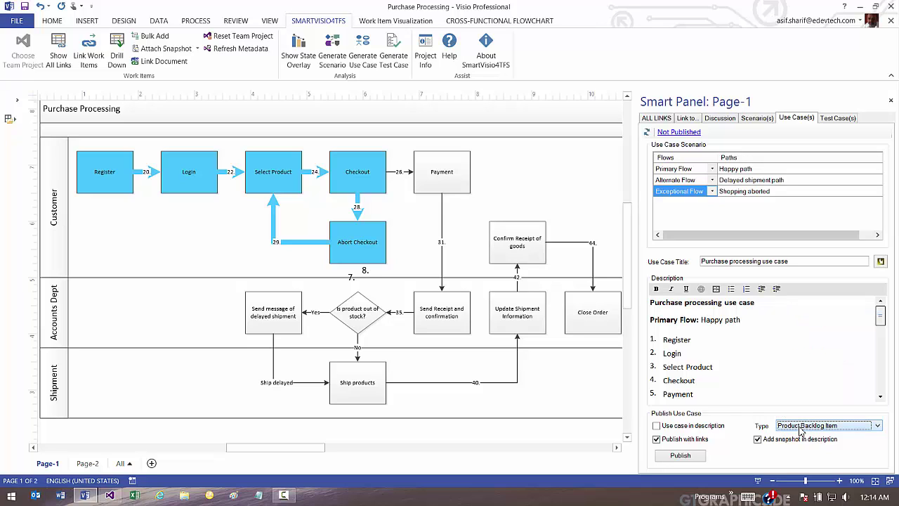
left_click(680, 455)
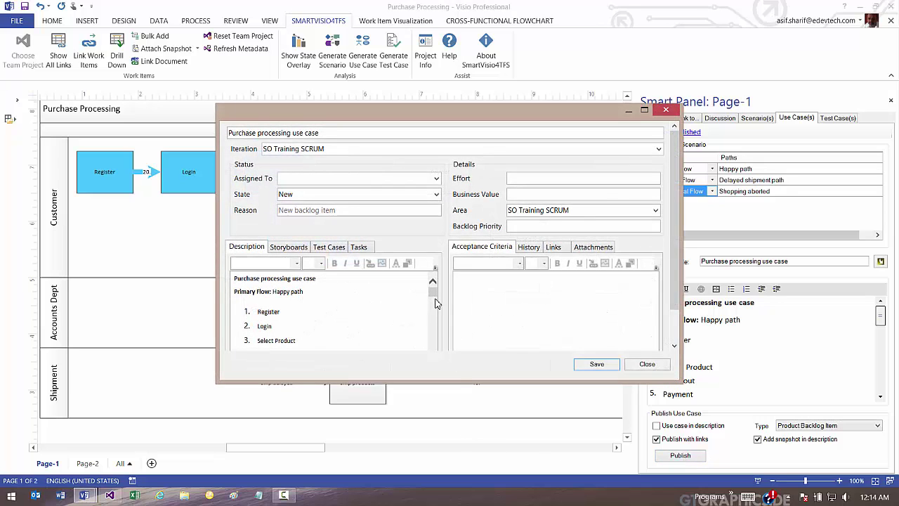
mouse_move(435, 302)
left_mouse_down()
mouse_move(436, 356)
mouse_move(433, 291)
left_mouse_up()
left_click(596, 364)
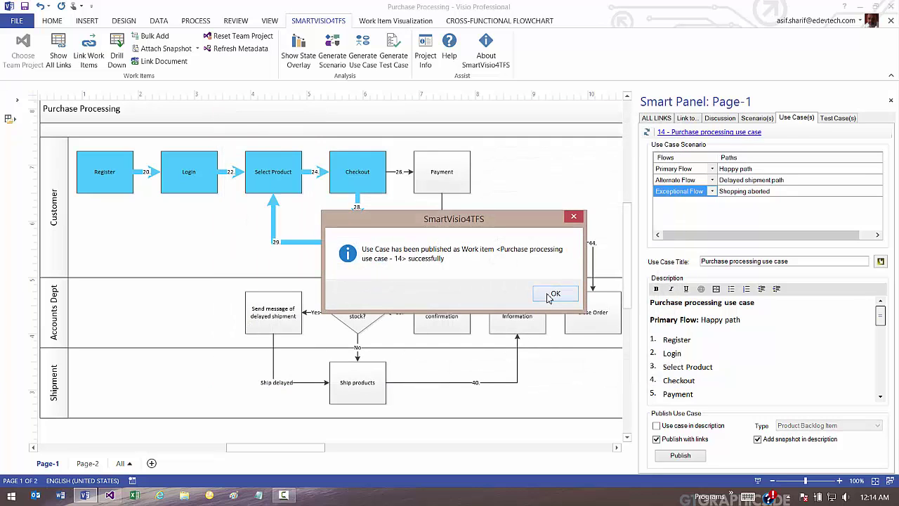
left_click(552, 295)
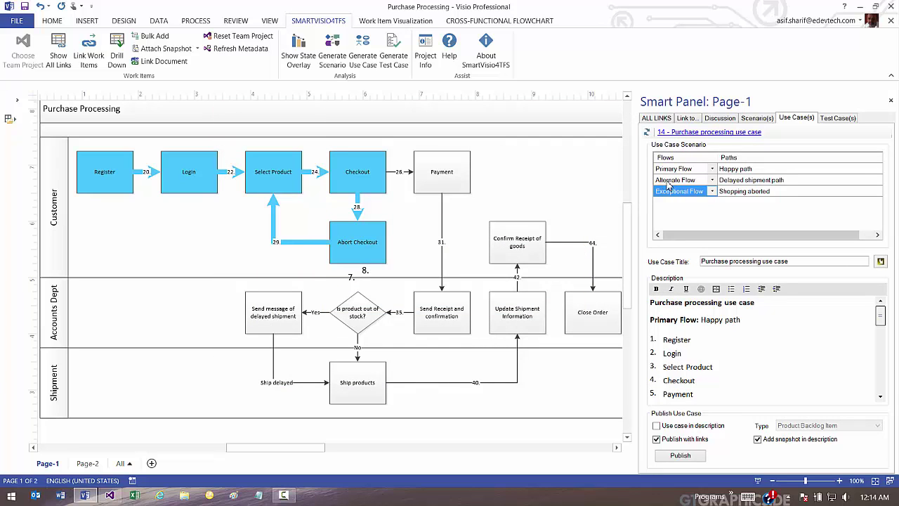
Step: Open the published use case's work item, examine its parent and related links, and save it
left_click(714, 134)
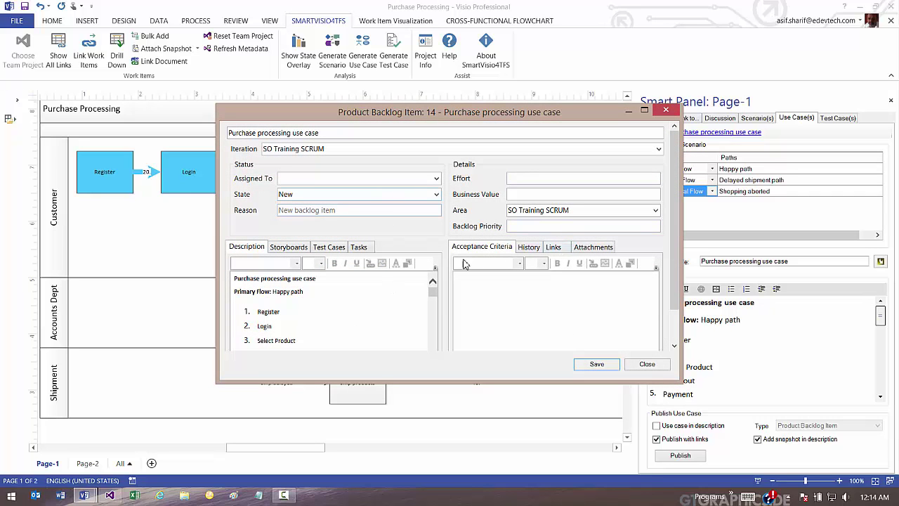
left_click(553, 249)
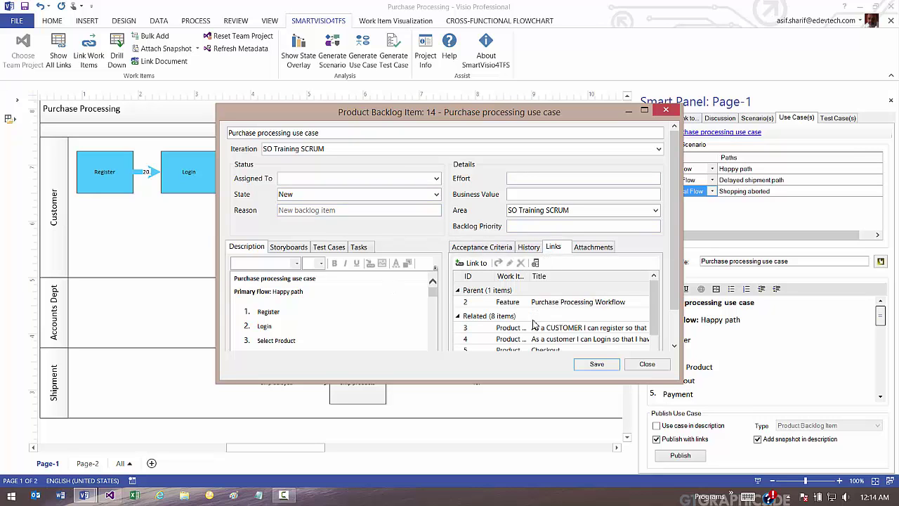
left_click_drag(673, 383, 704, 426)
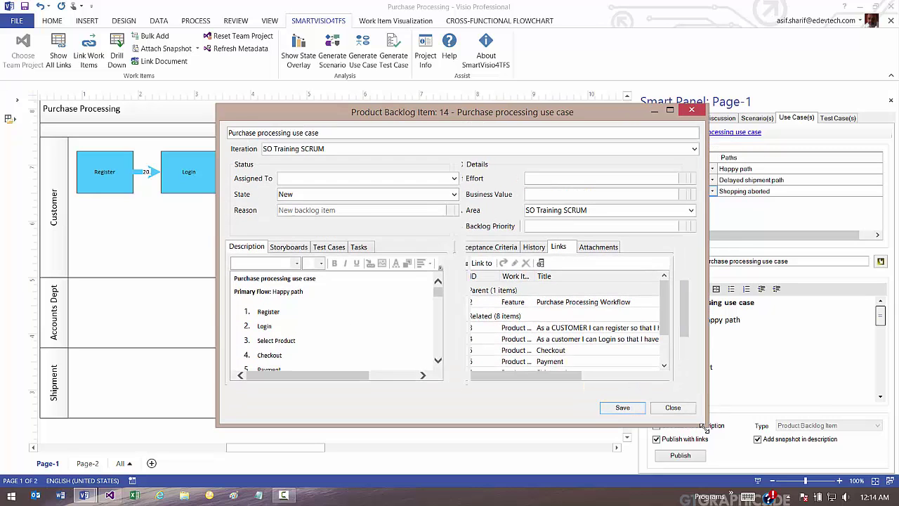
left_click_drag(690, 334, 690, 380)
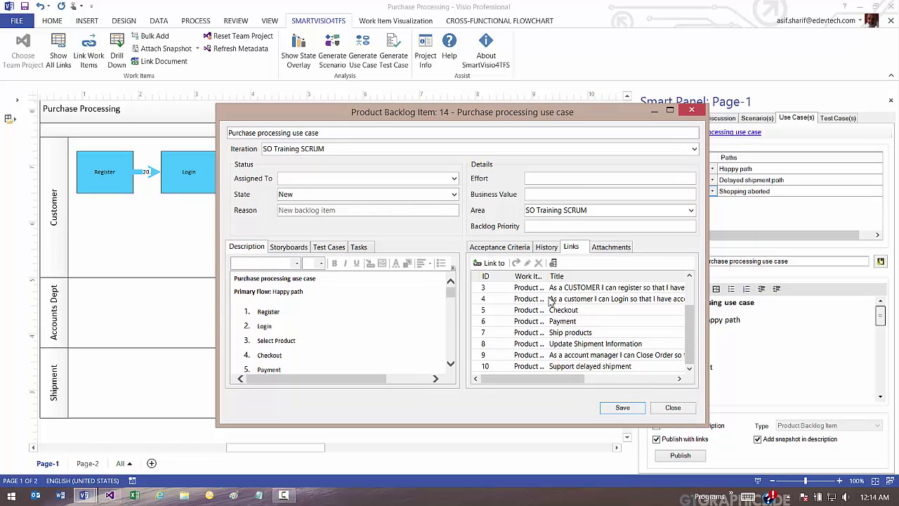
left_click_drag(688, 340, 688, 307)
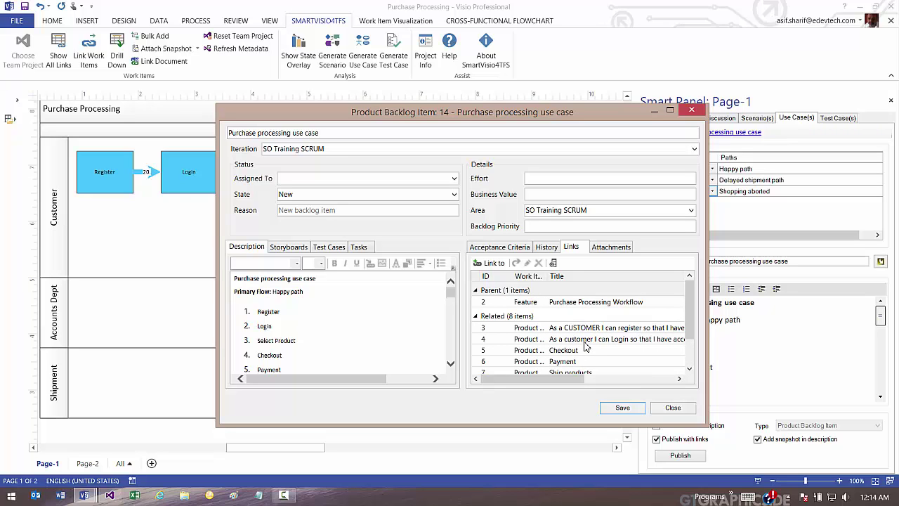
left_click(623, 408)
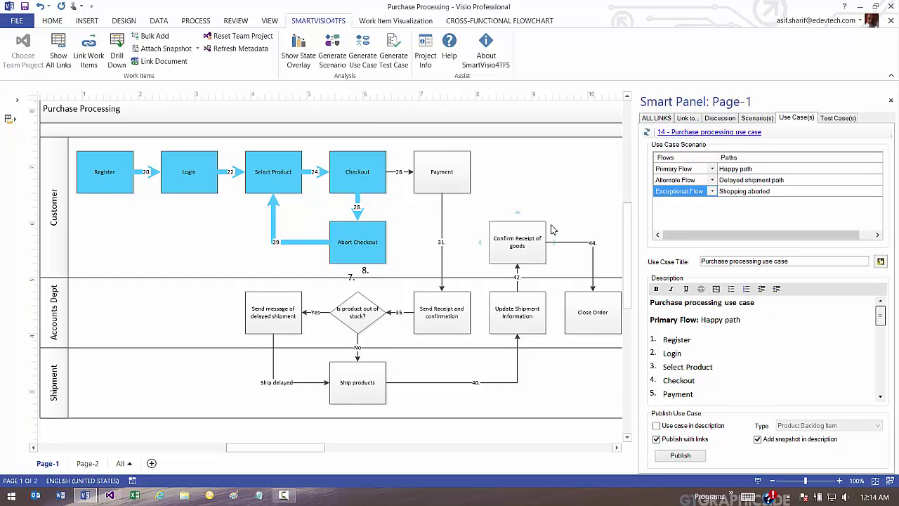
Step: Generate the flowchart's test cases and title the first one "Happy path test case"
left_click(838, 120)
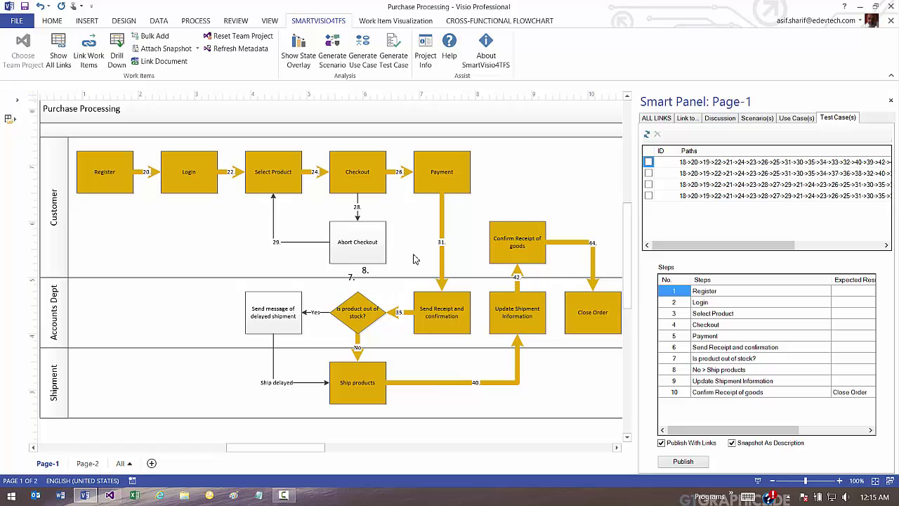
left_click(693, 162)
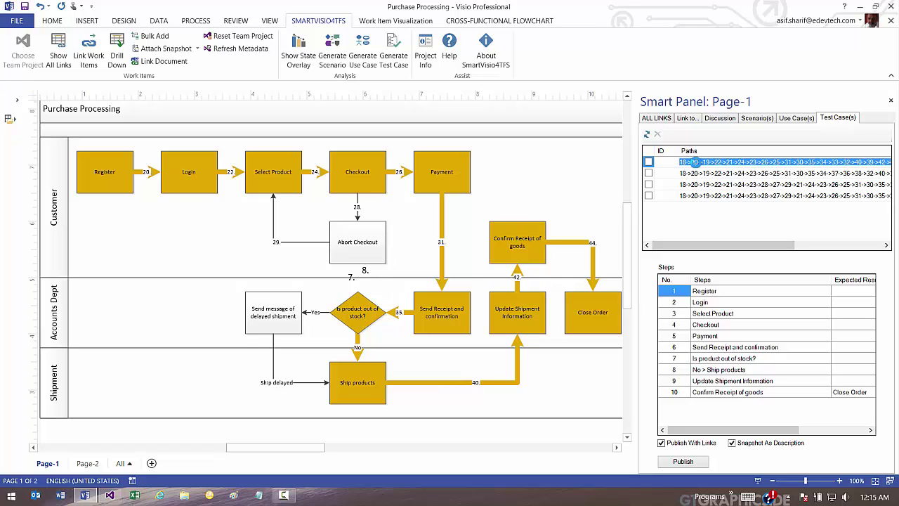
type("Hpa")
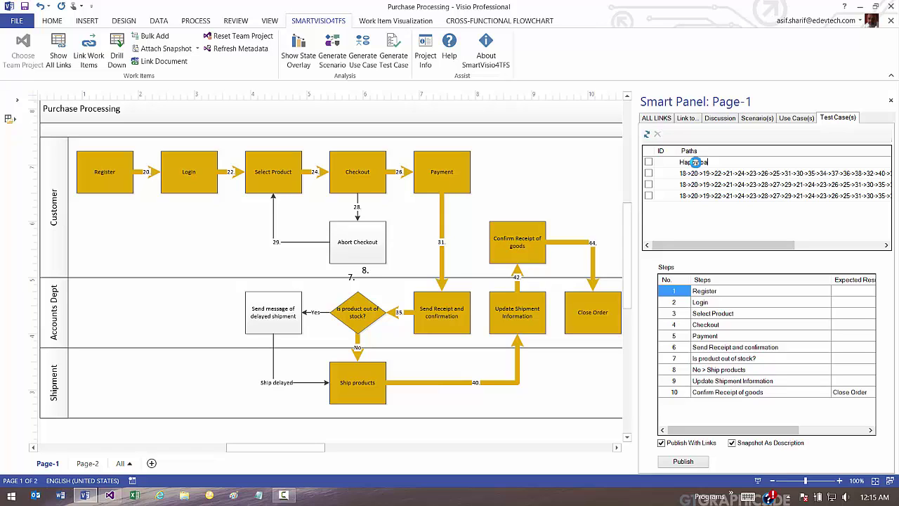
type("py path test case")
key("Return")
Step: Change the test case's first step to "Customer starts to Register" and set its expected result to "asdf adf"
left_click(712, 292)
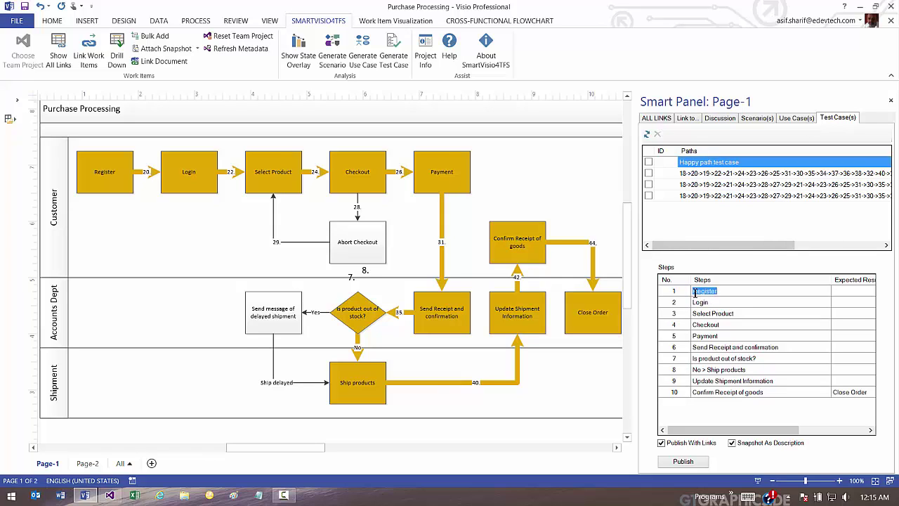
left_click(697, 293)
type("Customer starts to")
key("Tab")
type("asdf adf")
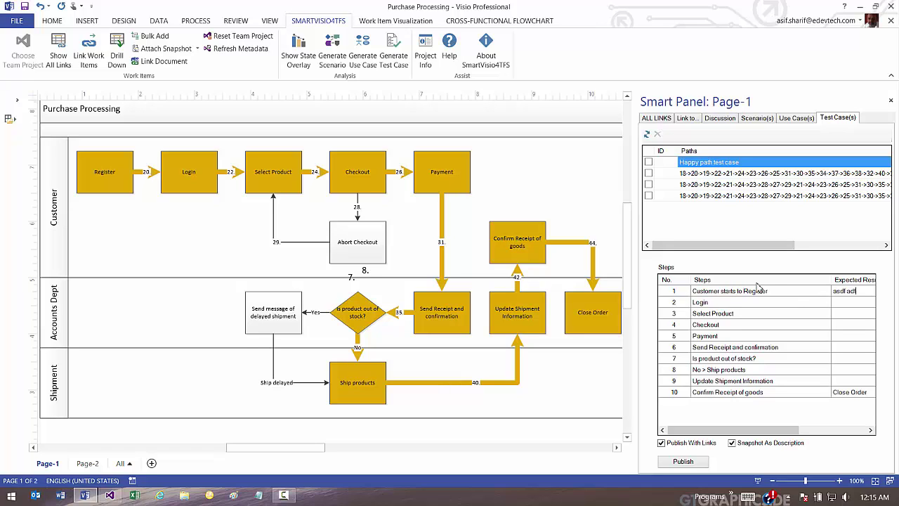
key("Tab")
key("Tab")
Step: Publish the Happy path test case with its links and snapshot, and save the resulting work item
left_click(683, 460)
left_click(603, 366)
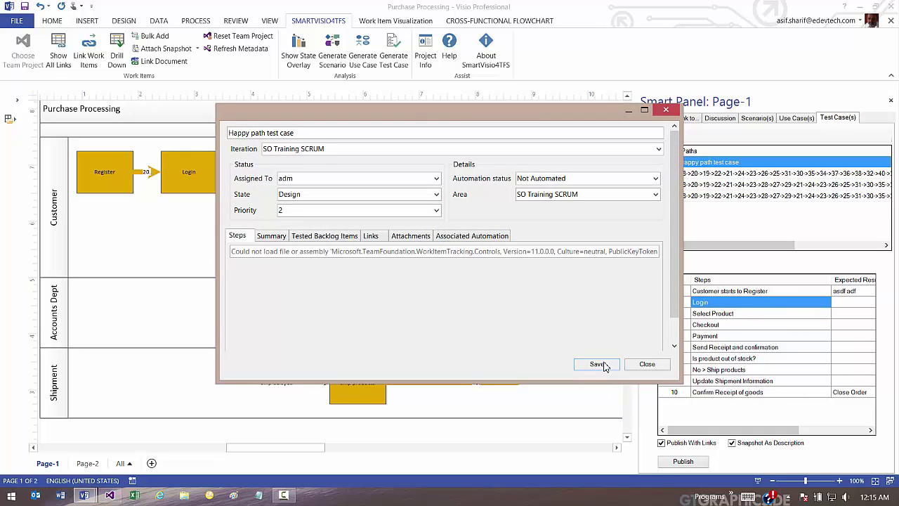
left_click(552, 295)
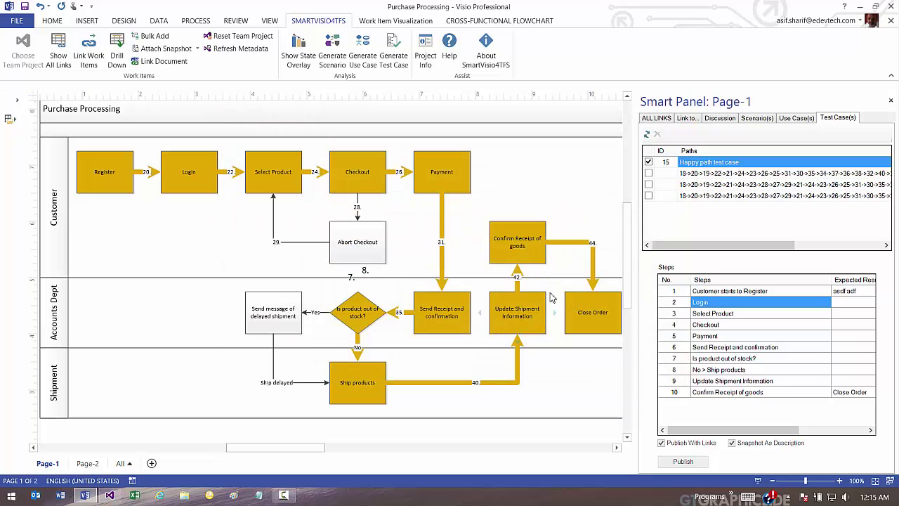
Step: Title the second test case "Delayed shipment test case", publish it with links and snapshot, and save its work item
left_click(713, 175)
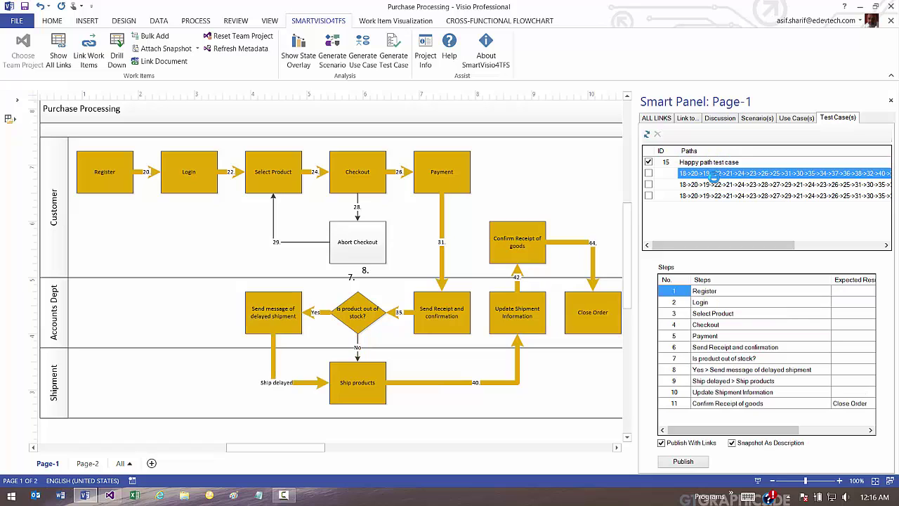
type("De")
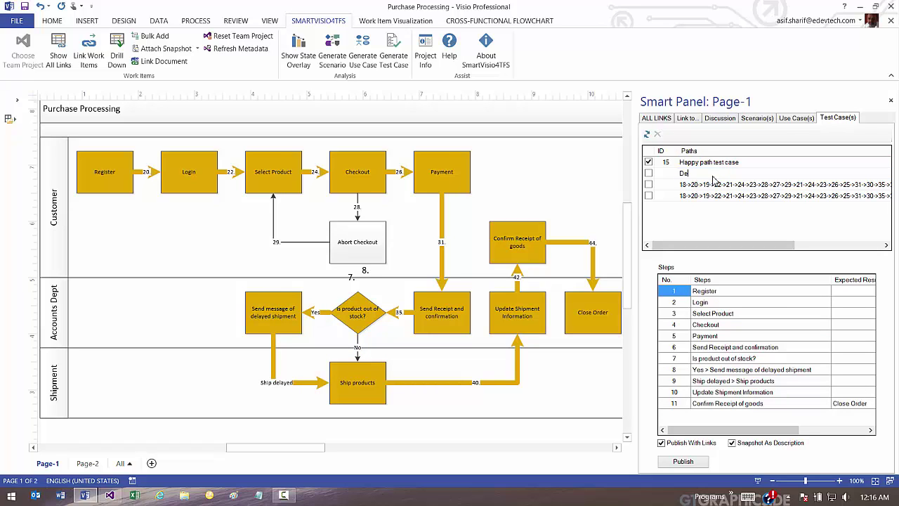
type("layed shipment test case")
left_click(701, 464)
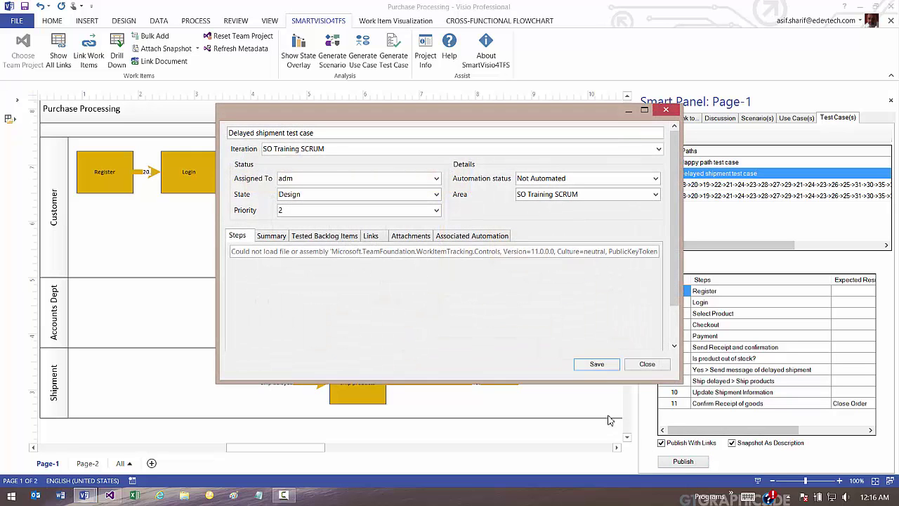
left_click(597, 370)
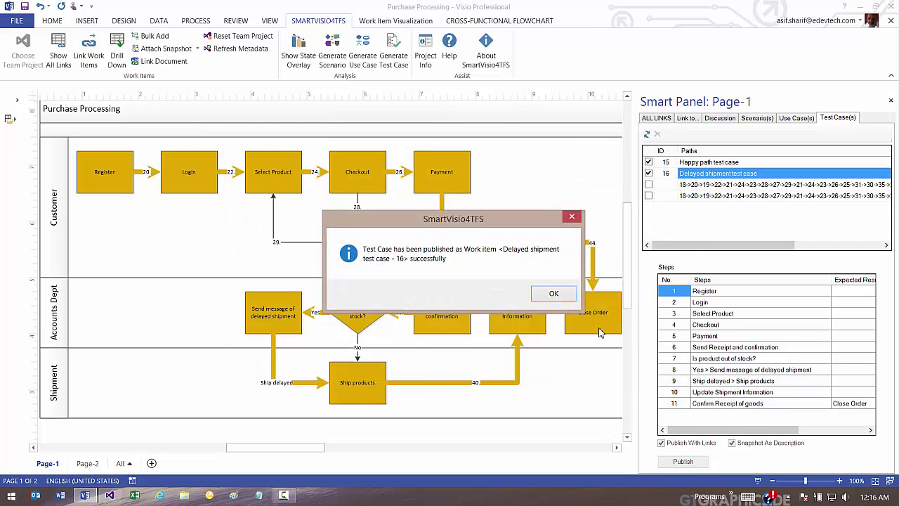
left_click(555, 294)
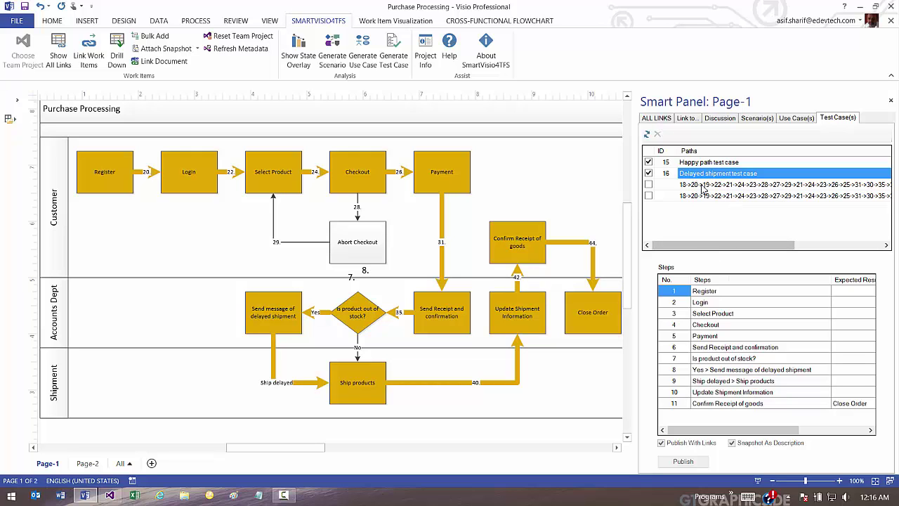
Step: Review the Happy path test case's links and tested backlog items, save it, and view all work items linked to the page
double_click(705, 163)
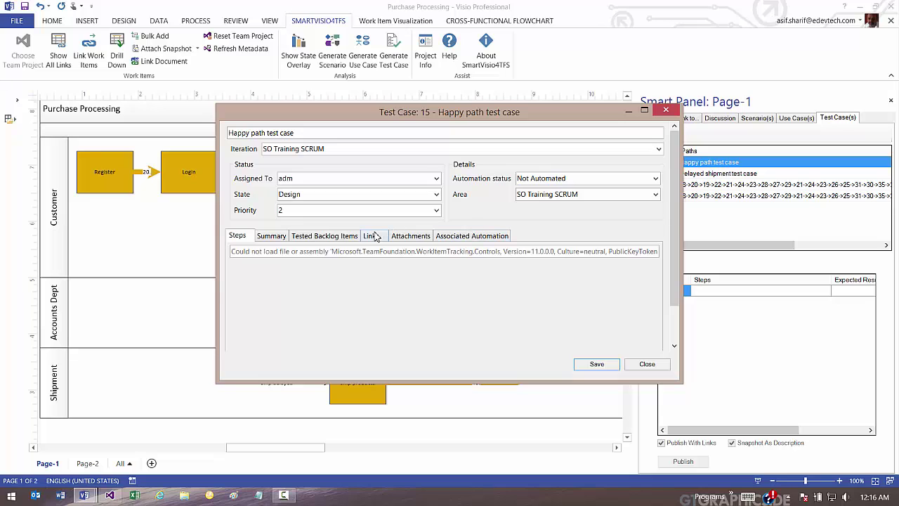
left_click(371, 236)
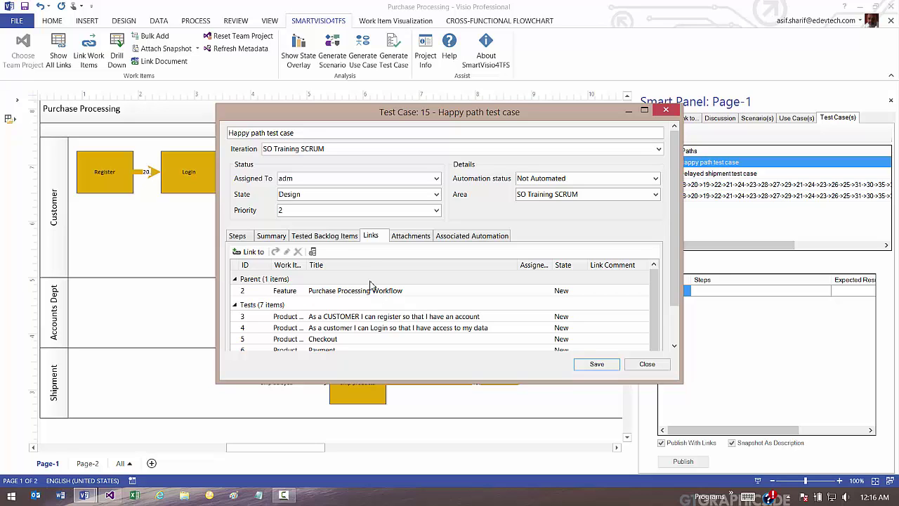
left_click(334, 237)
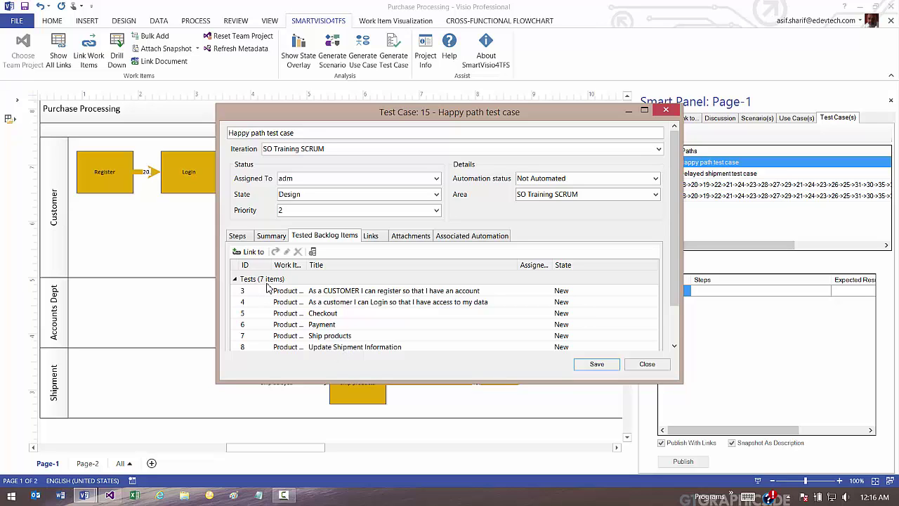
left_click(595, 365)
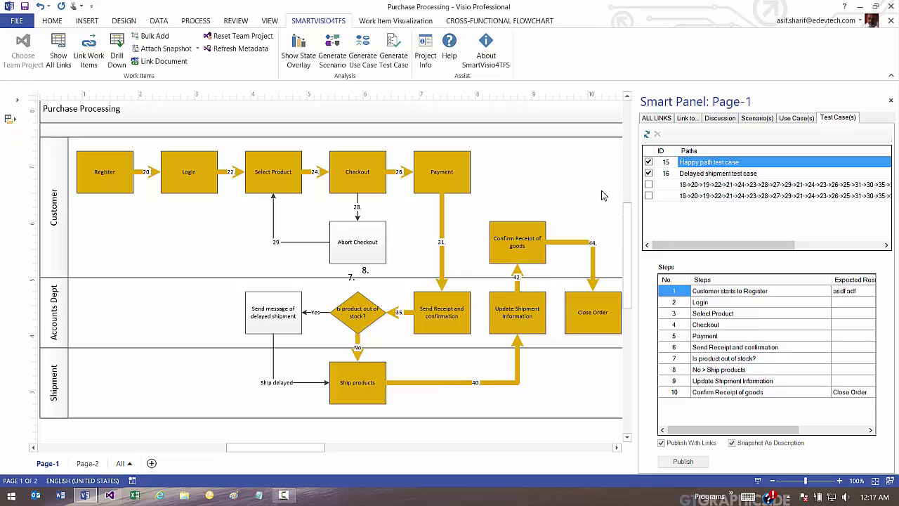
left_click(650, 122)
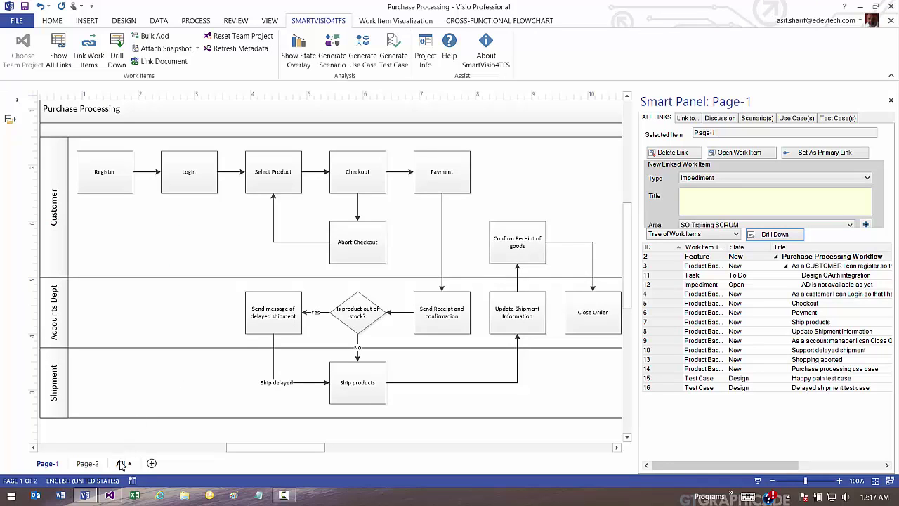
Step: Add a new page and visualize the SO Training SCRUM query "All Work Items" from My Queries on it
left_click(151, 463)
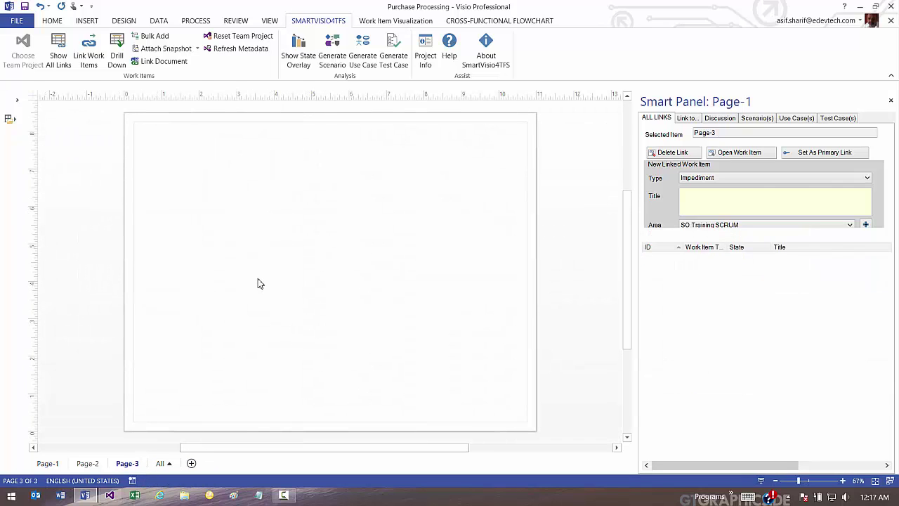
left_click(387, 21)
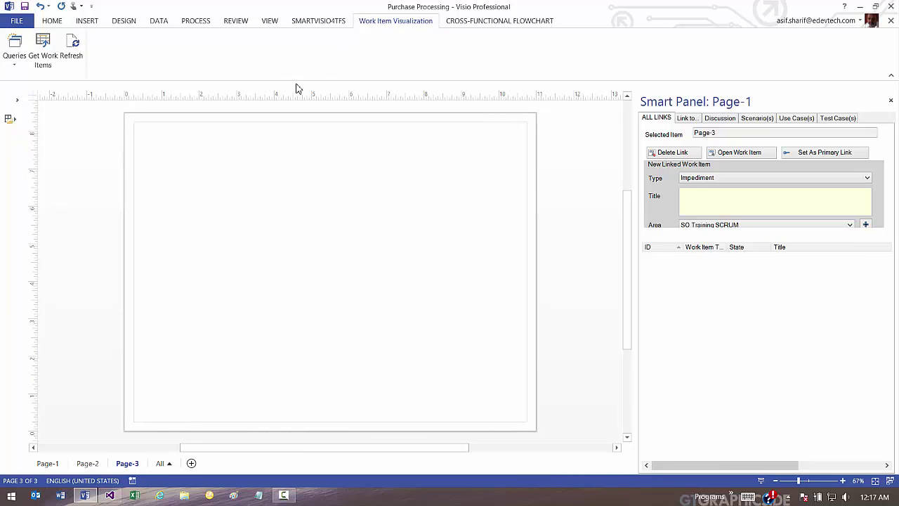
left_click(18, 66)
mouse_move(43, 80)
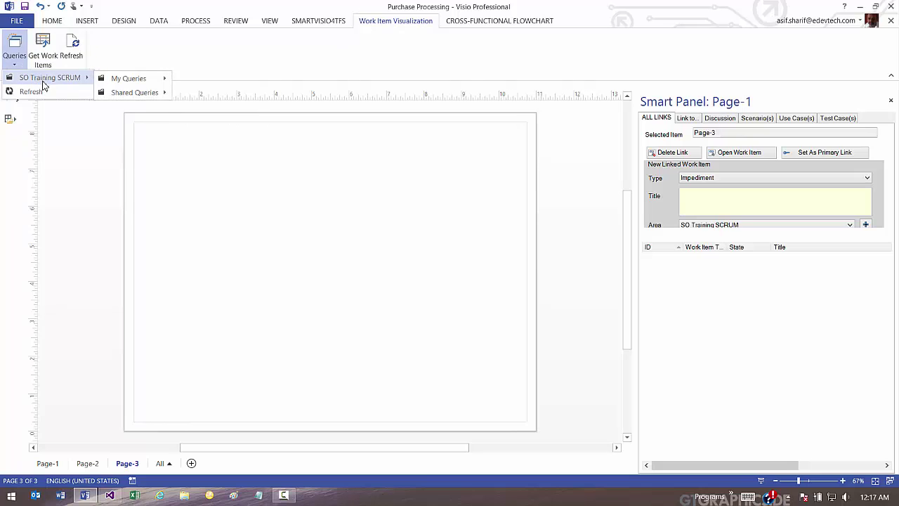
mouse_move(121, 79)
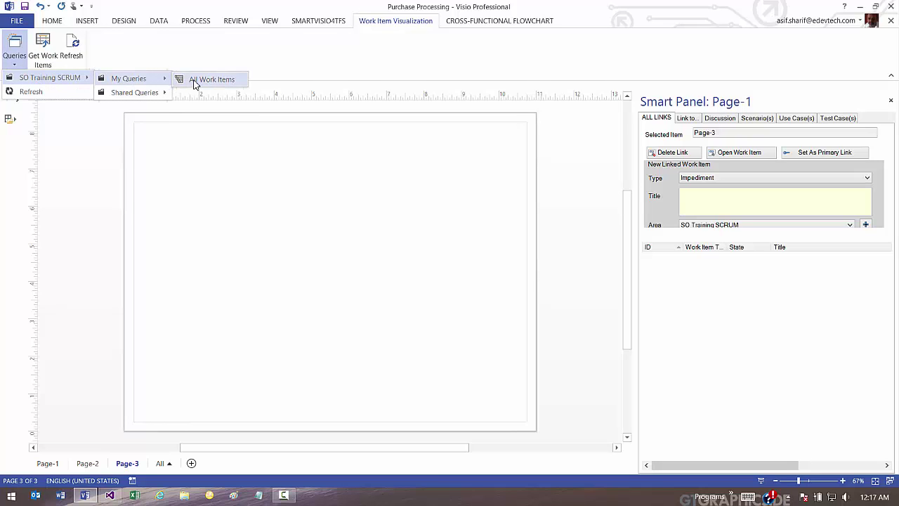
left_click(196, 83)
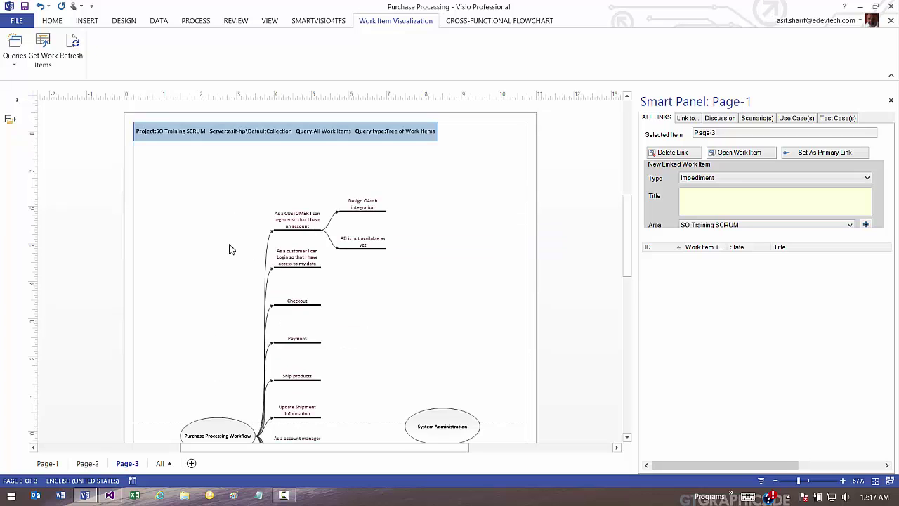
Step: Examine the work item tree under Purchase Processing Workflow, including the links of the customer registration backlog item
scroll(229, 250, "down", 3)
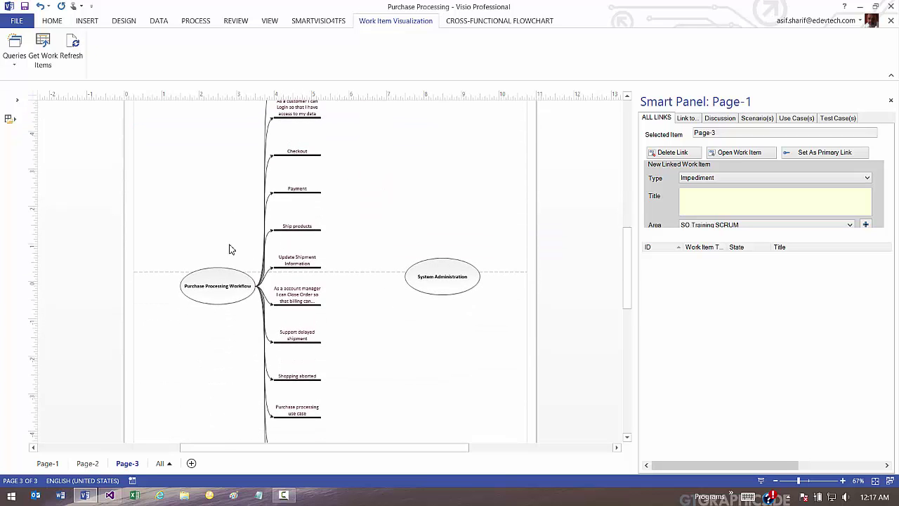
scroll(229, 250, "up", 3, "ctrl")
scroll(229, 249, "down", 3)
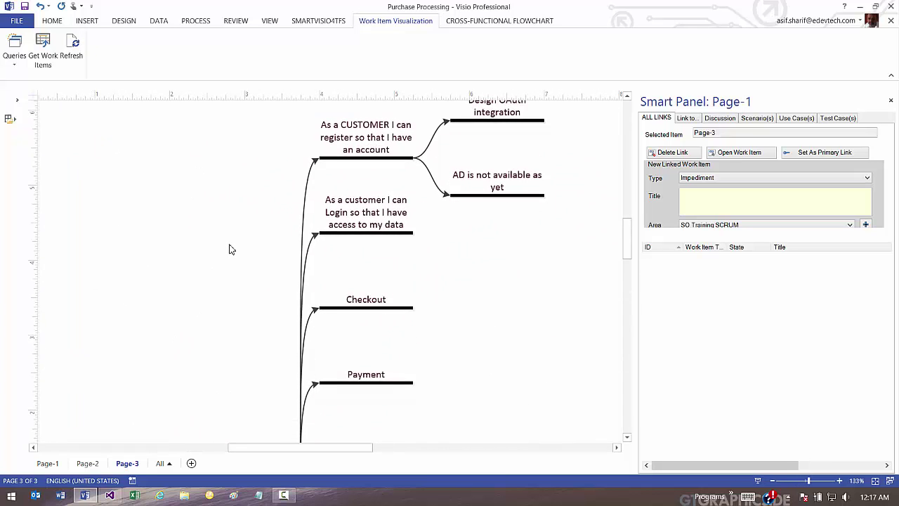
scroll(229, 249, "up", 1)
scroll(229, 249, "down", 4)
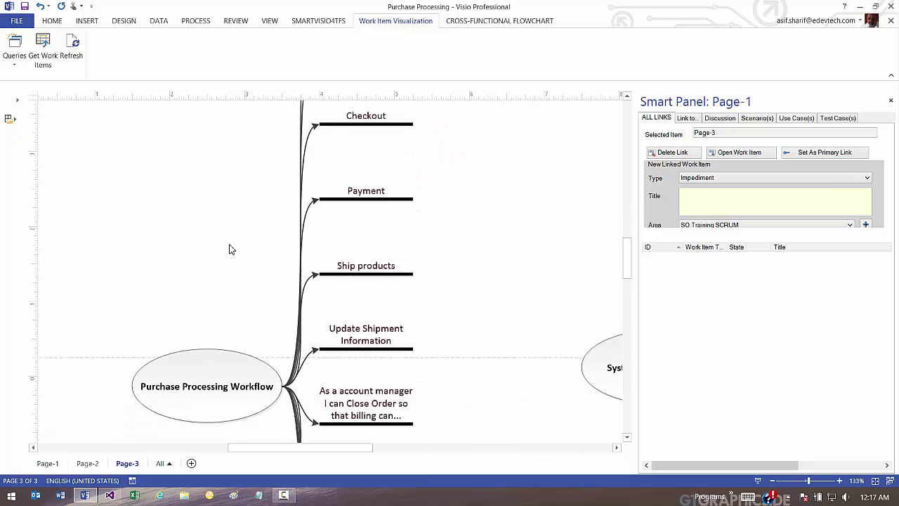
scroll(229, 249, "down", 1)
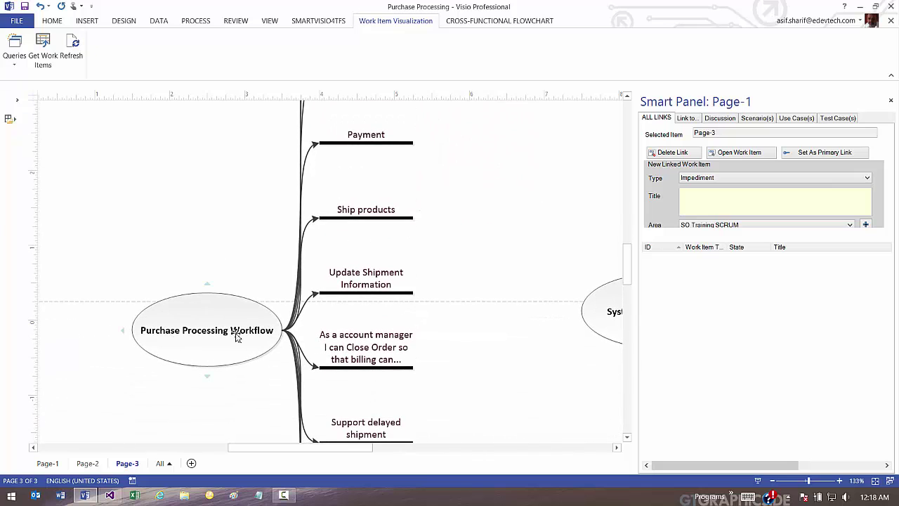
scroll(201, 345, "up", 5)
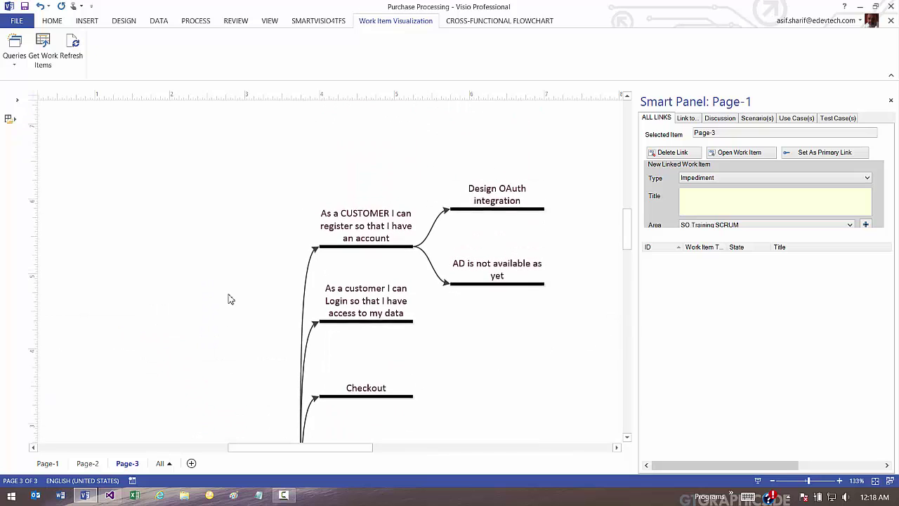
scroll(359, 323, "down", 1)
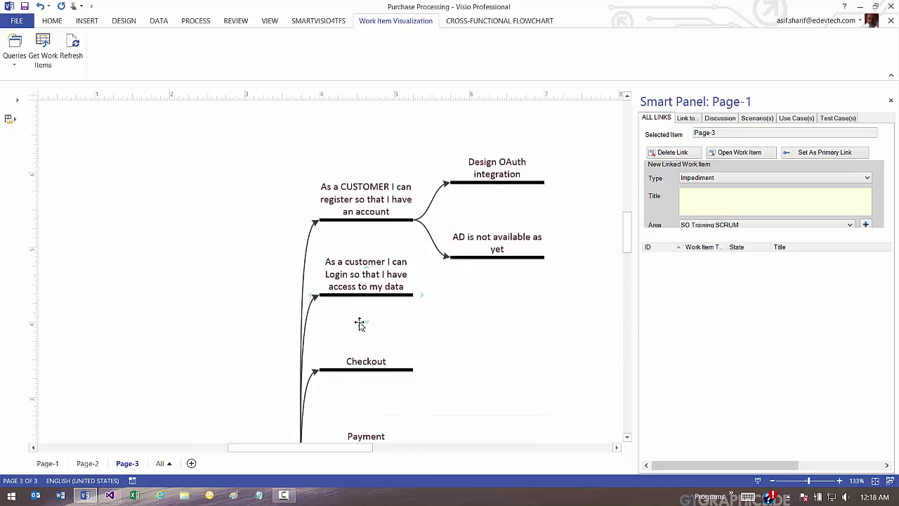
scroll(359, 323, "down", 10)
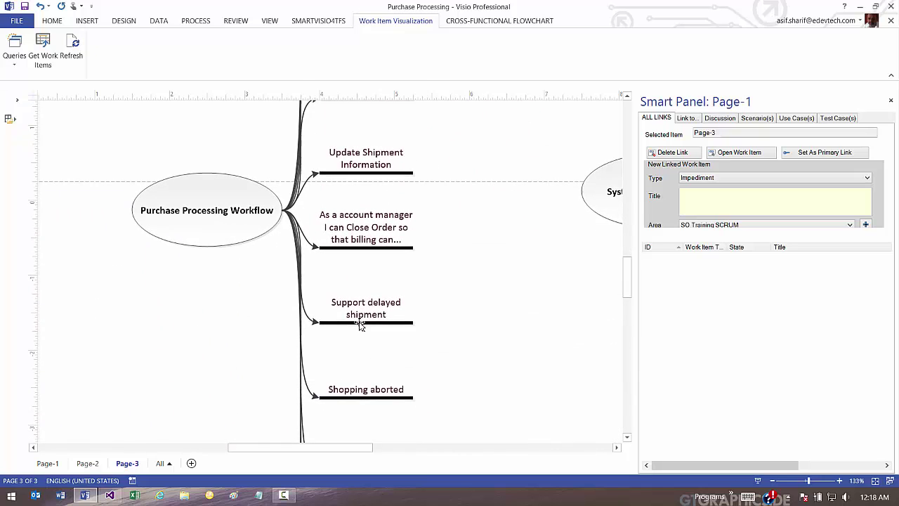
scroll(359, 323, "up", 15)
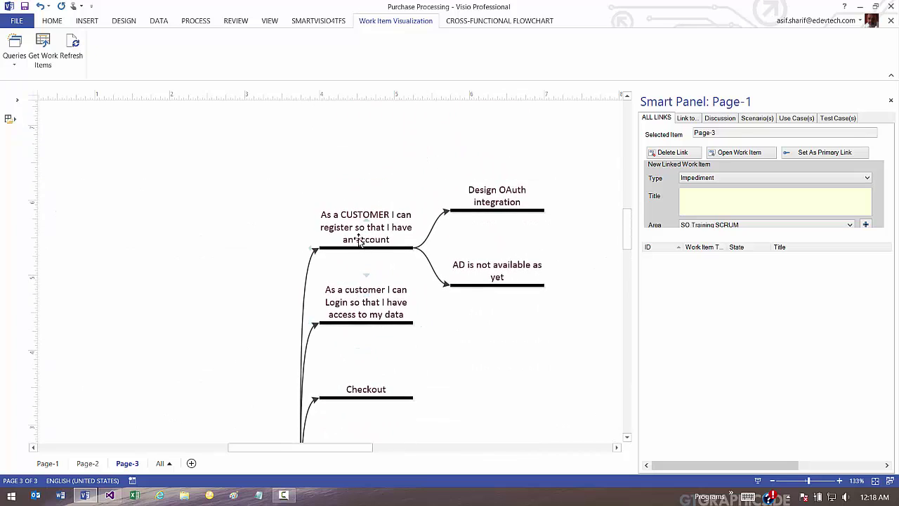
left_click(360, 241)
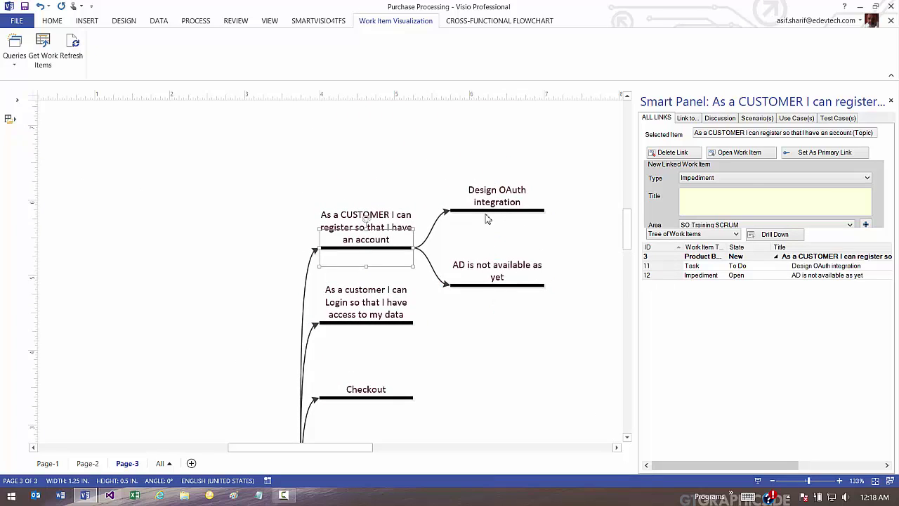
scroll(460, 309, "down", 8)
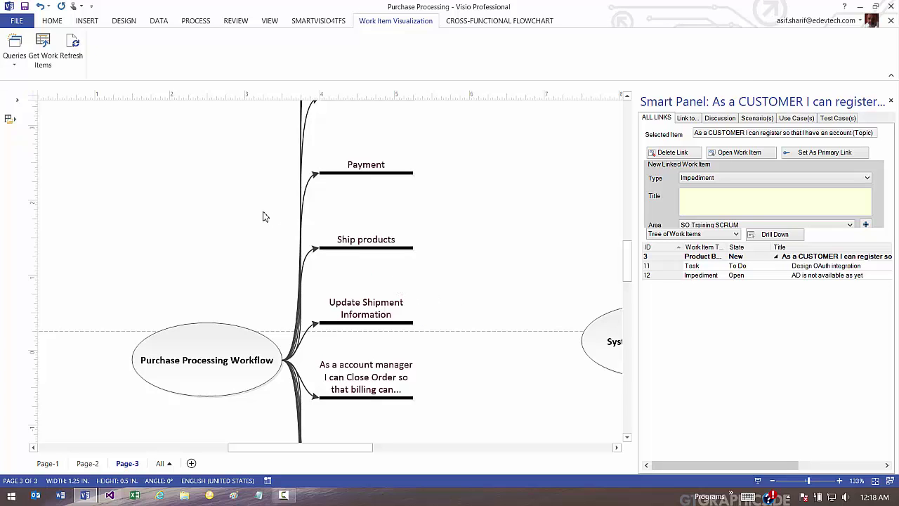
Step: On Page-1, set the state of the backlog item linked to the Register shape to Approved and save it
left_click(46, 463)
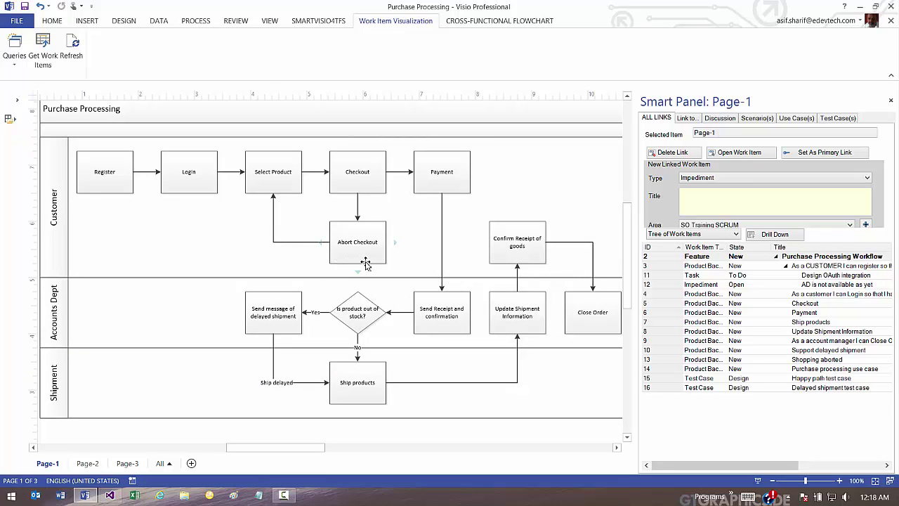
left_click(130, 178)
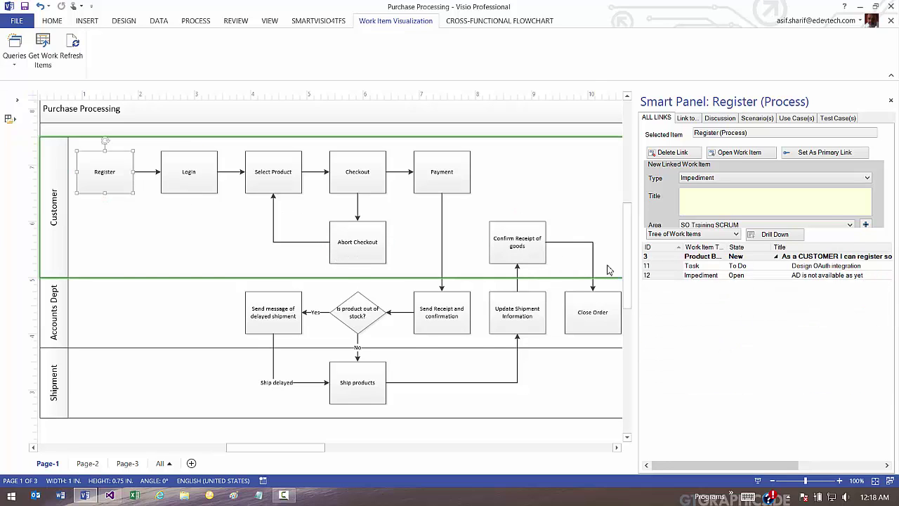
left_click(725, 259)
double_click(725, 260)
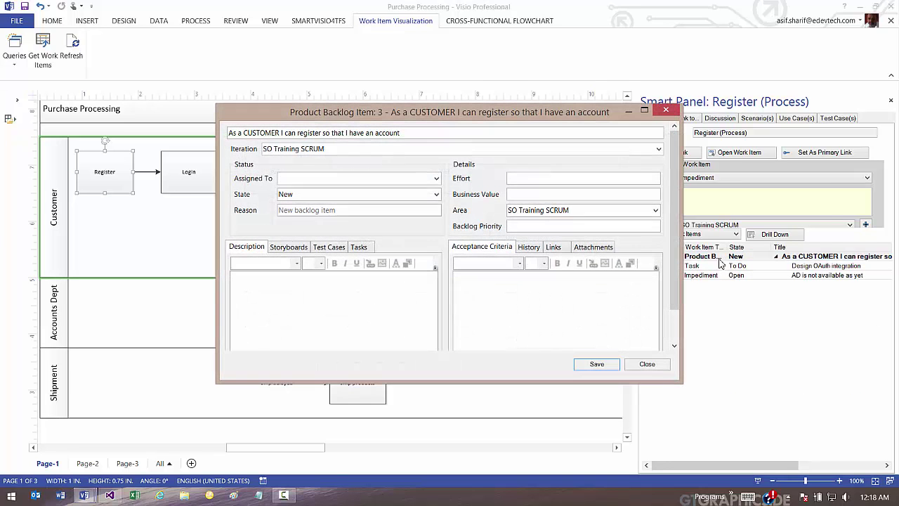
left_click(436, 194)
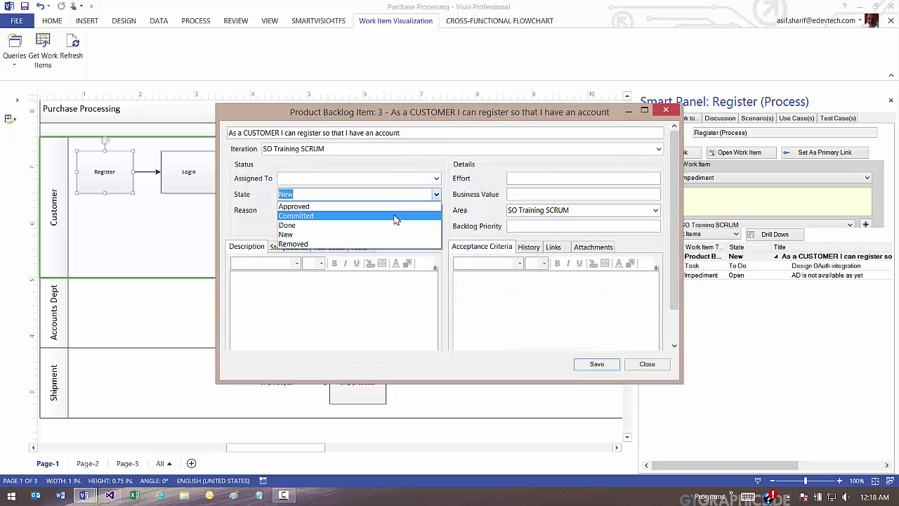
left_click(406, 205)
left_click(597, 364)
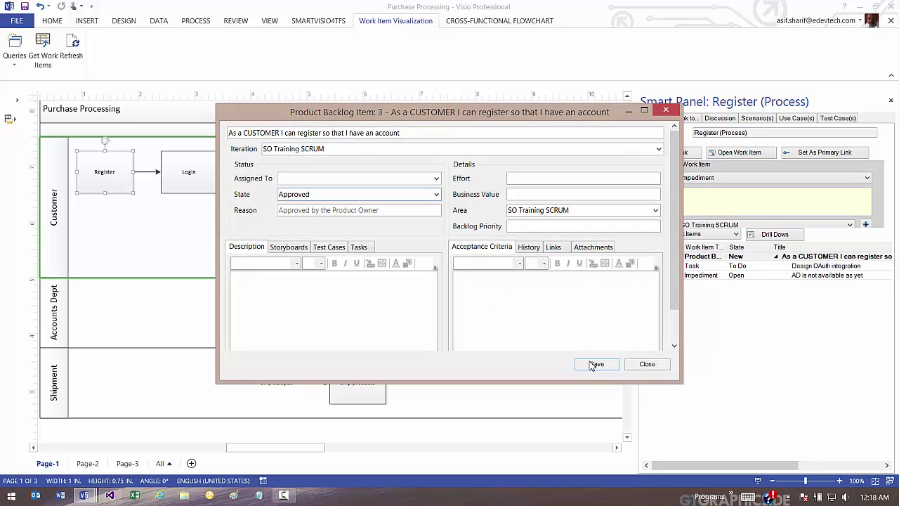
Step: Set the state of the backlog item linked to the Login shape to Committed and save it
left_click(201, 174)
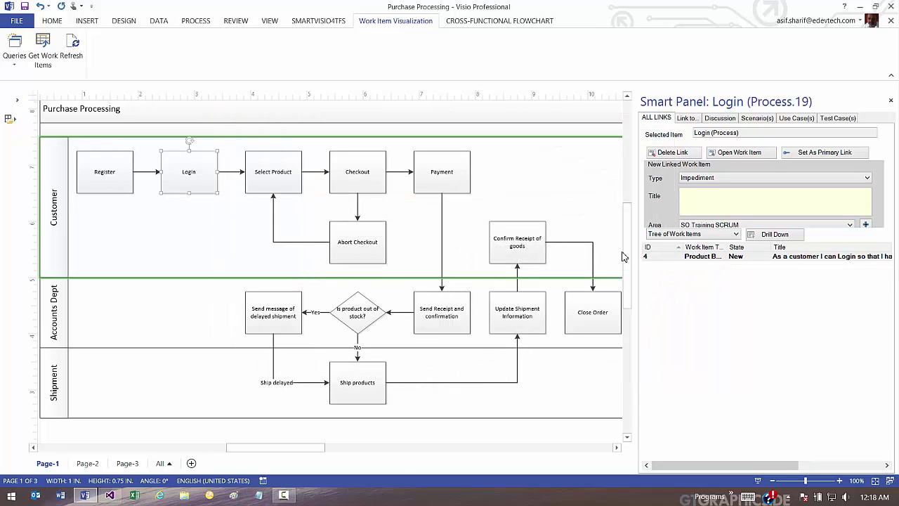
double_click(683, 257)
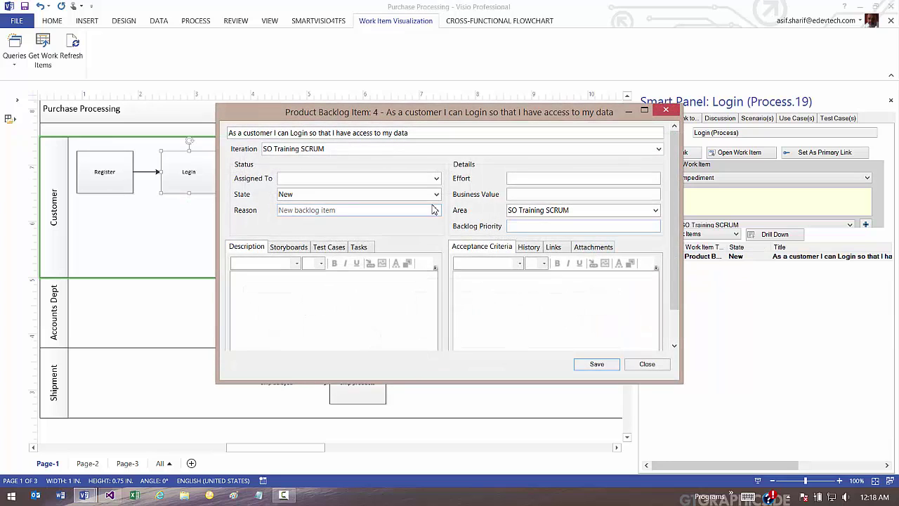
left_click(436, 194)
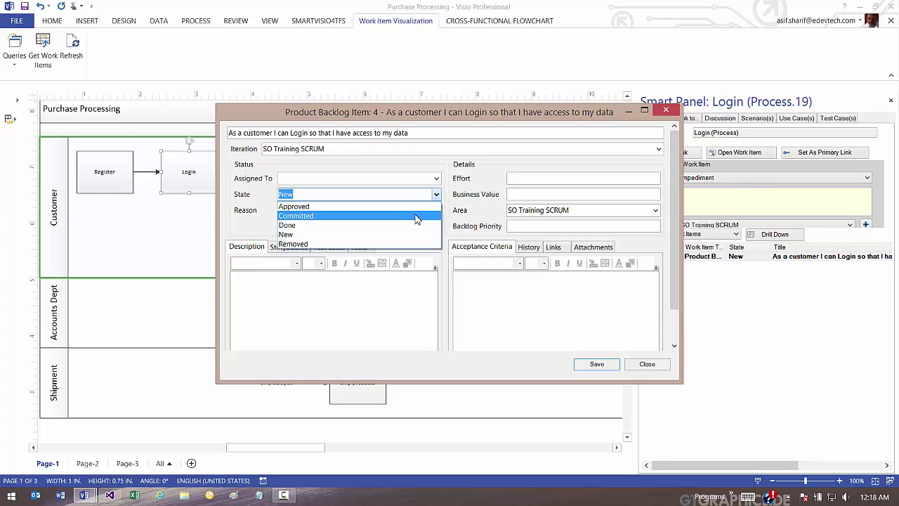
left_click(415, 217)
left_click(597, 364)
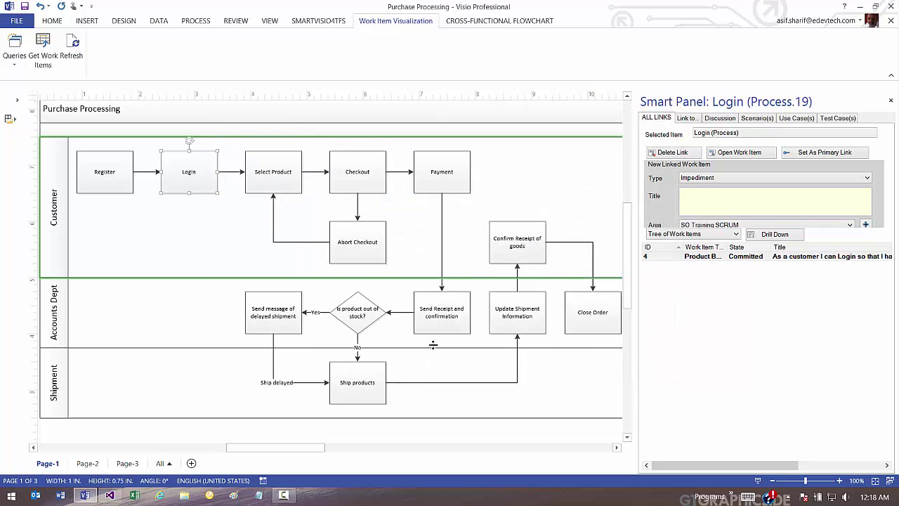
Step: Set the state of the backlog item linked to the Close Order shape to Done and save it
left_click(605, 324)
double_click(692, 257)
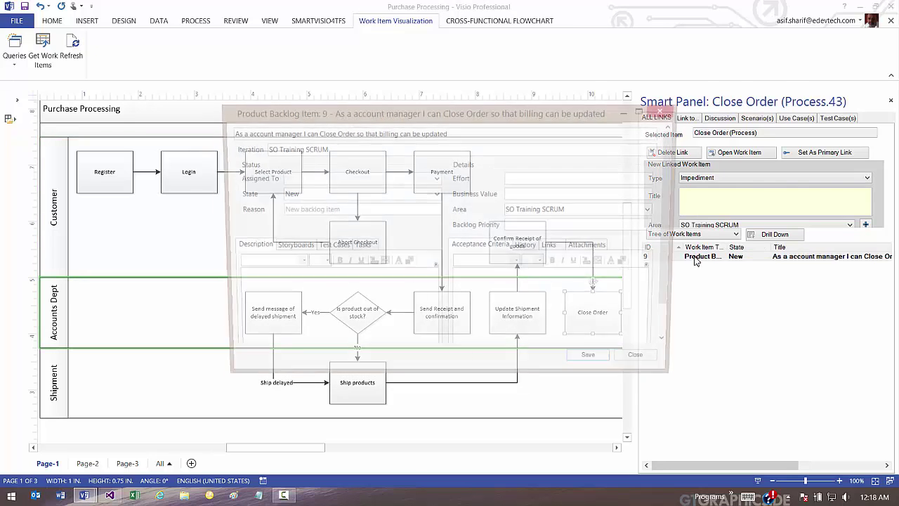
left_click(436, 195)
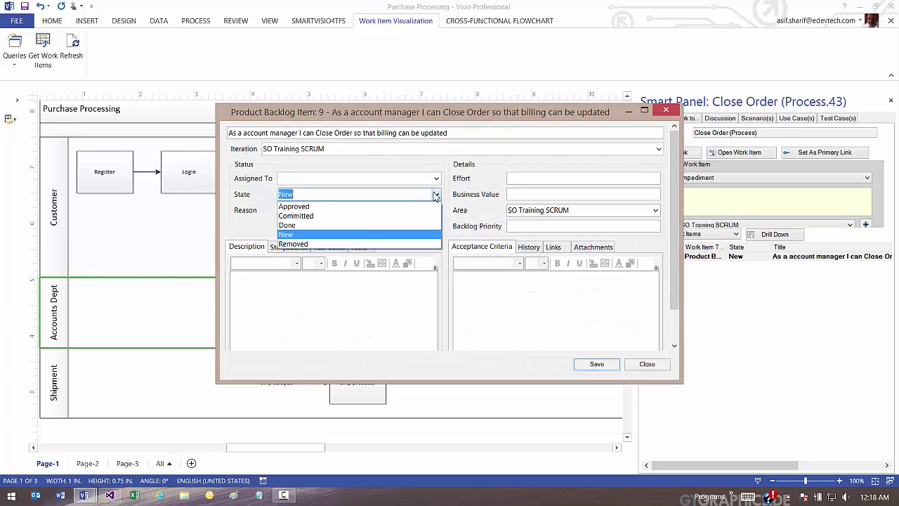
left_click(401, 226)
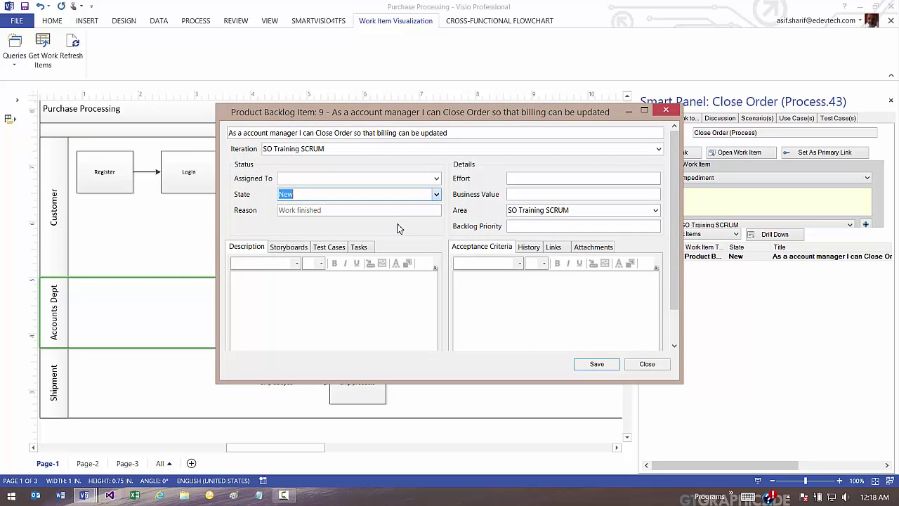
left_click(583, 365)
Step: Set the state of the Support delayed shipment backlog item linked to the Ship delayed connector to Removed and save it
left_click(274, 381)
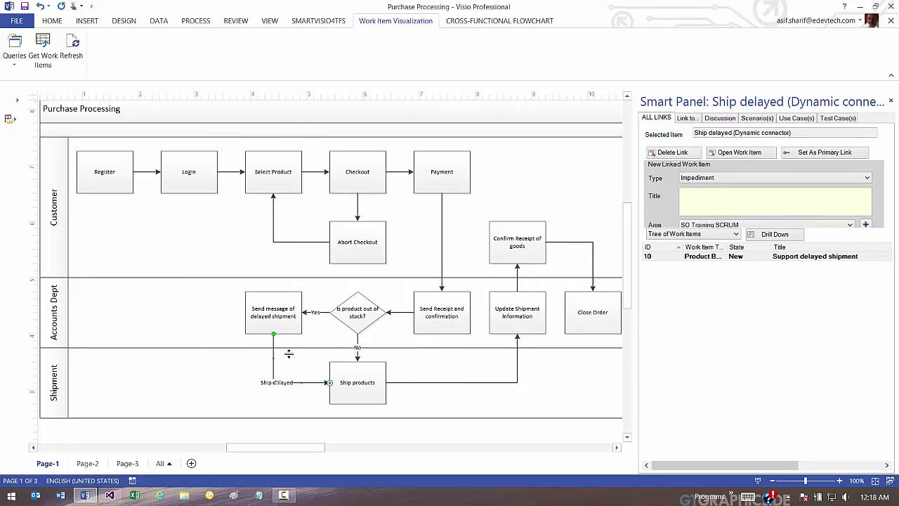
double_click(697, 257)
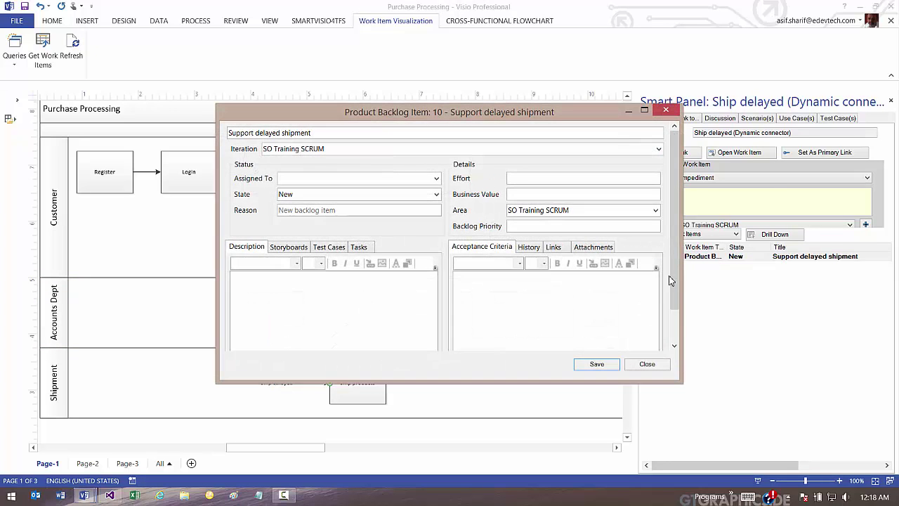
left_click(436, 195)
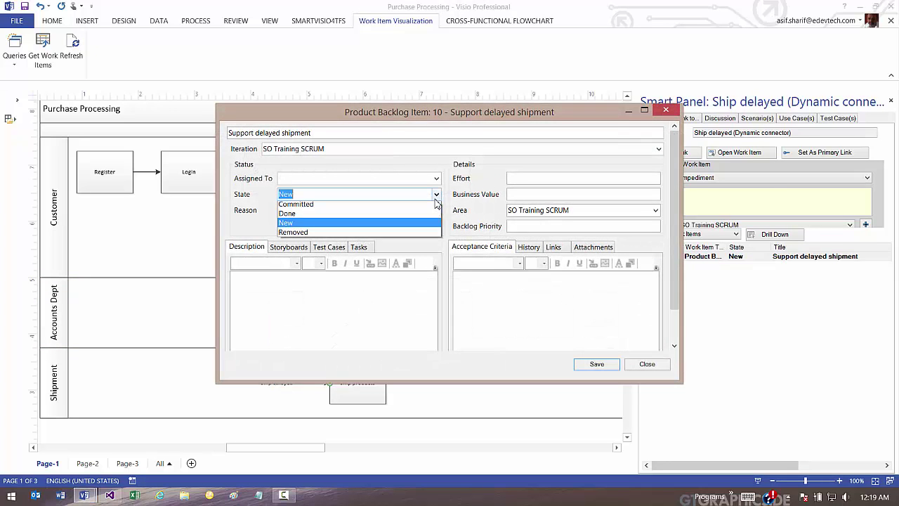
left_click(391, 245)
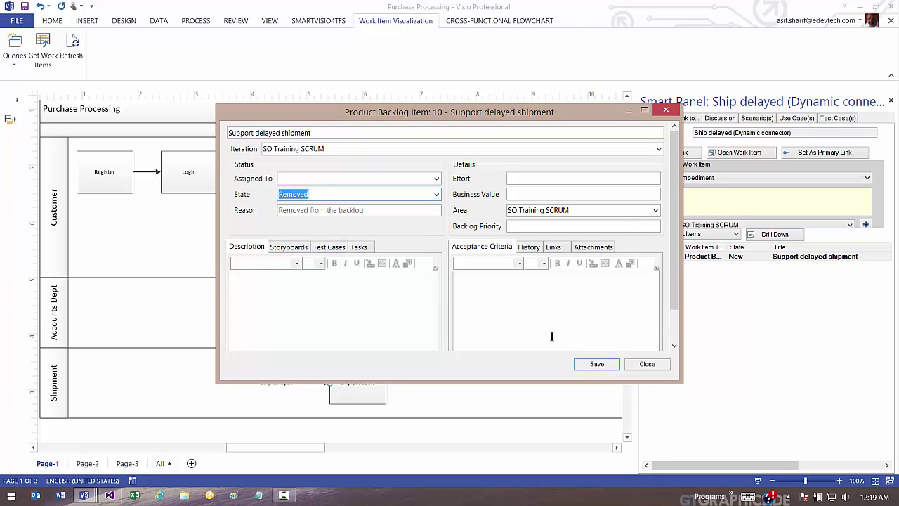
left_click(597, 363)
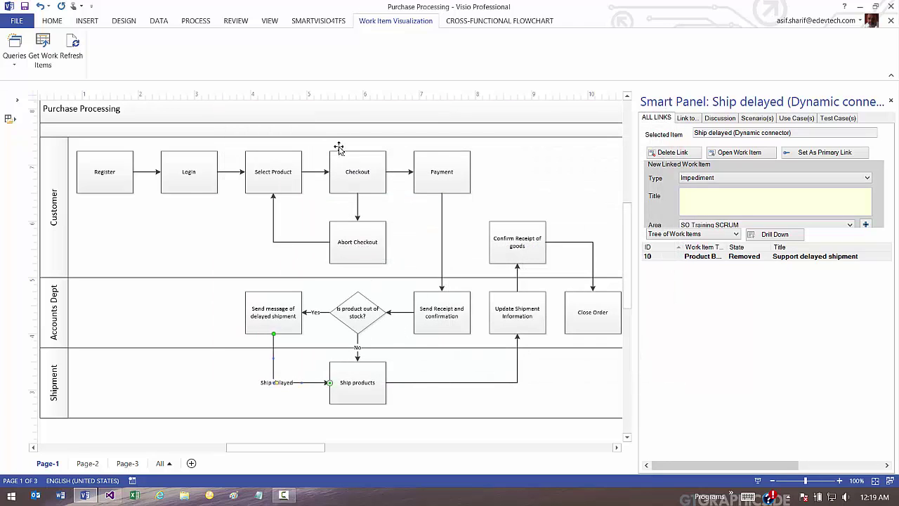
Step: Show the state overlay on Page-1 to color-code the flowchart shapes by the states of their linked work items
left_click(321, 22)
left_click(296, 55)
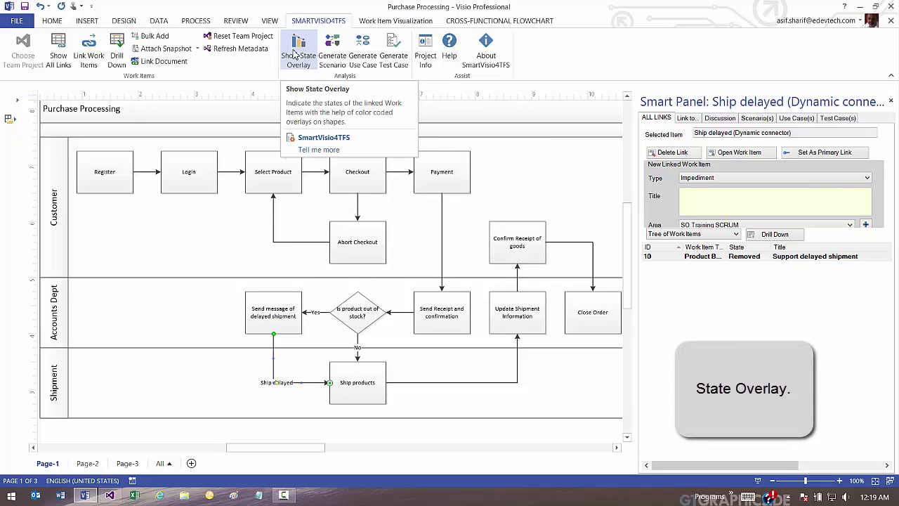
left_click(296, 55)
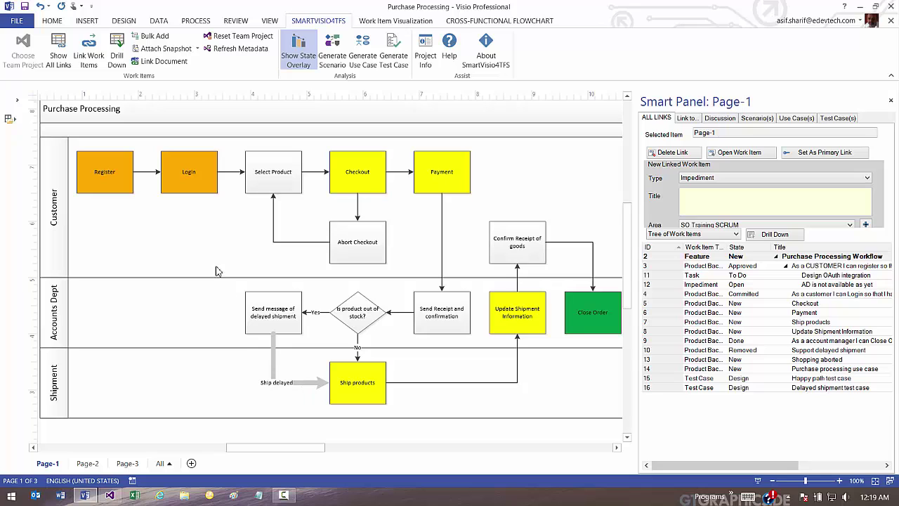
Step: Check the linked work item states of the Login, Close Order and Update Shipment Information shapes against their overlay colors
left_click(193, 189)
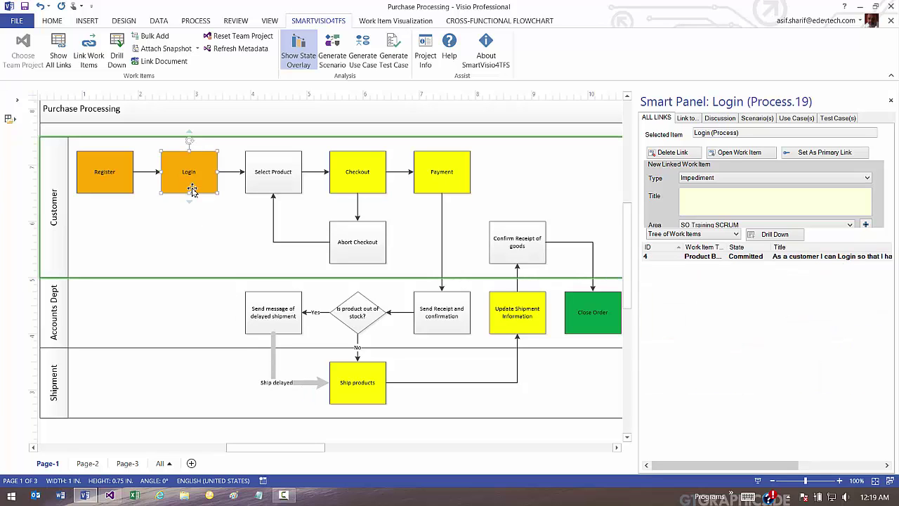
left_click(577, 311)
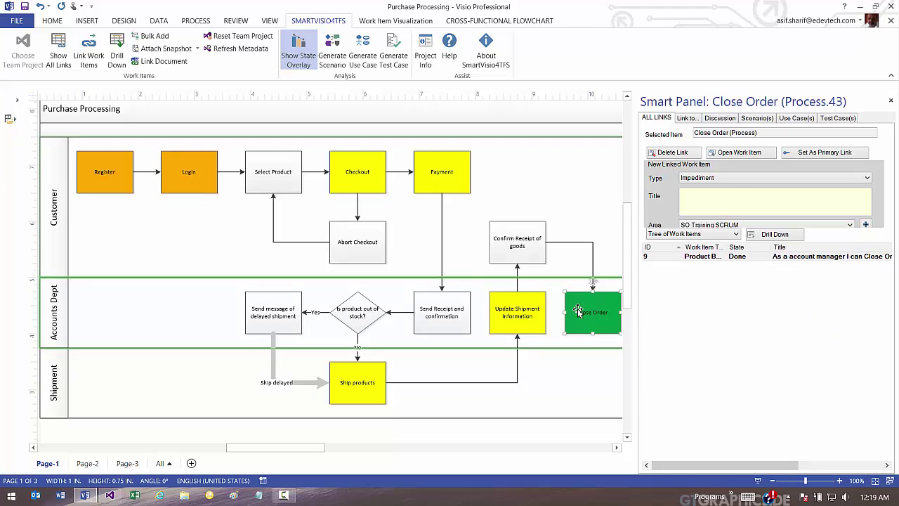
left_click(507, 327)
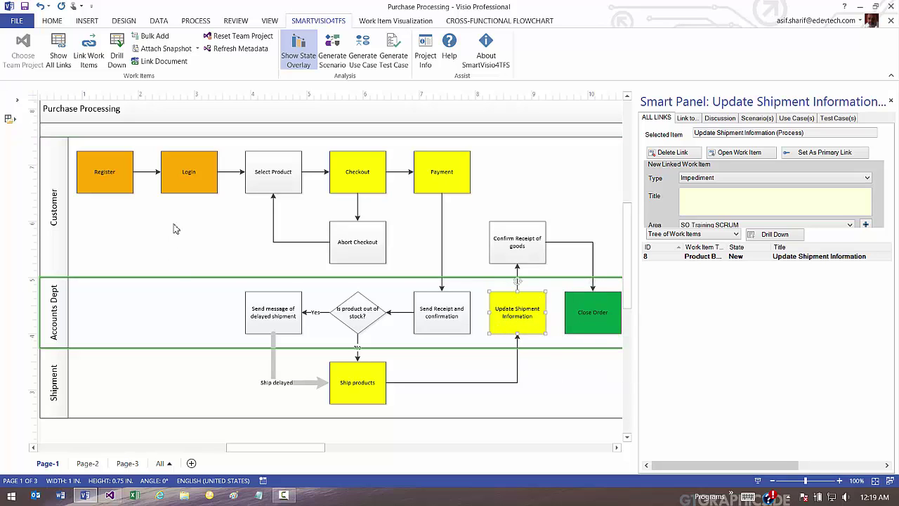